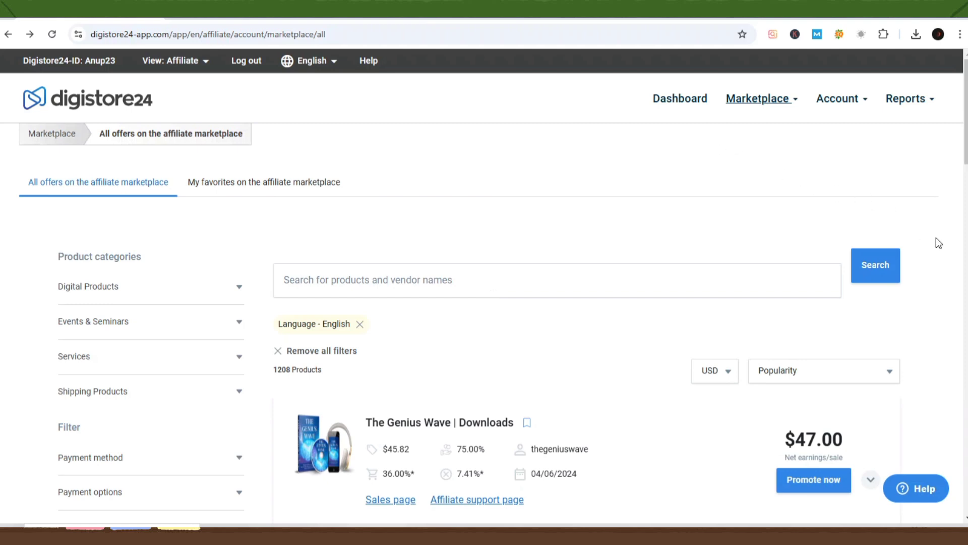
- Expand Digital Products and scroll to the Mitolyn offer earning $124.44 per sale
click(178, 285)
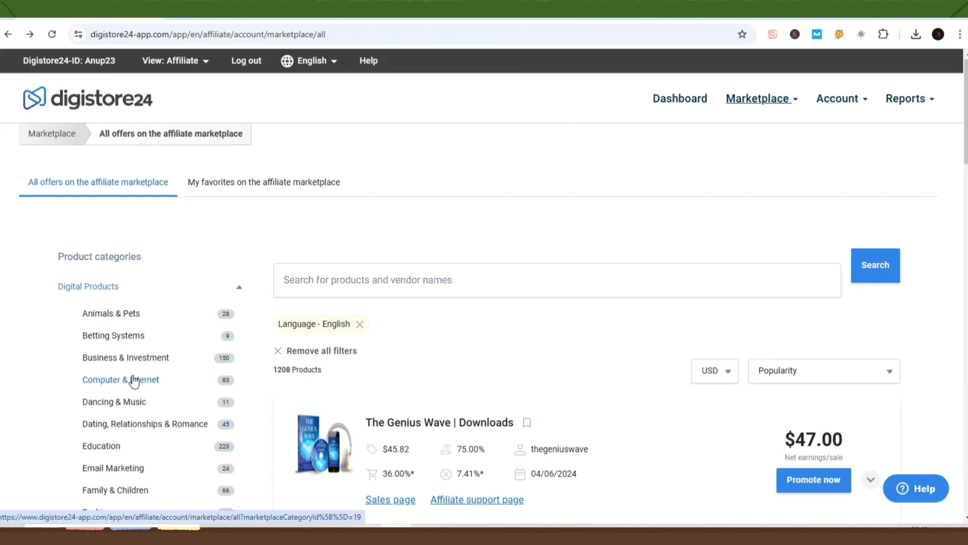
mouse_move(951, 257)
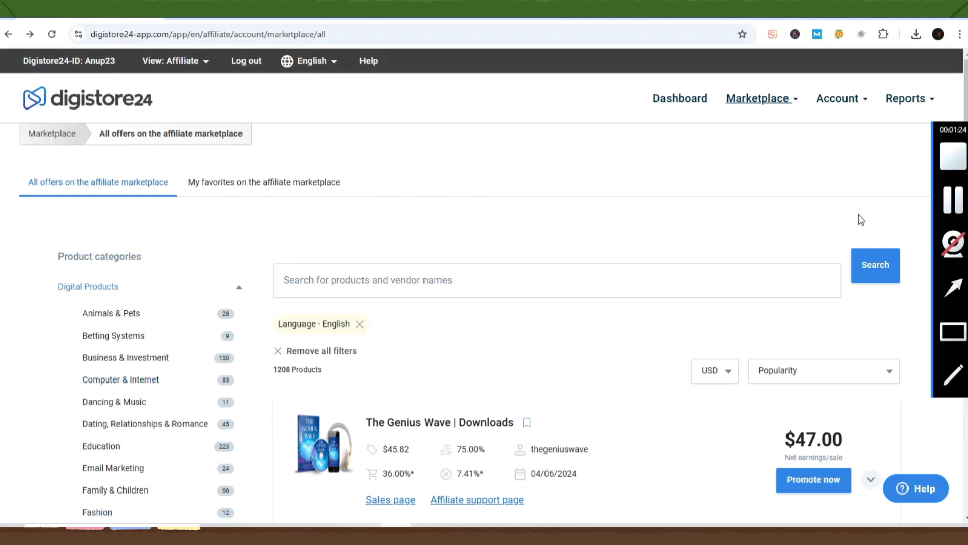
scroll(865, 221, down, 5)
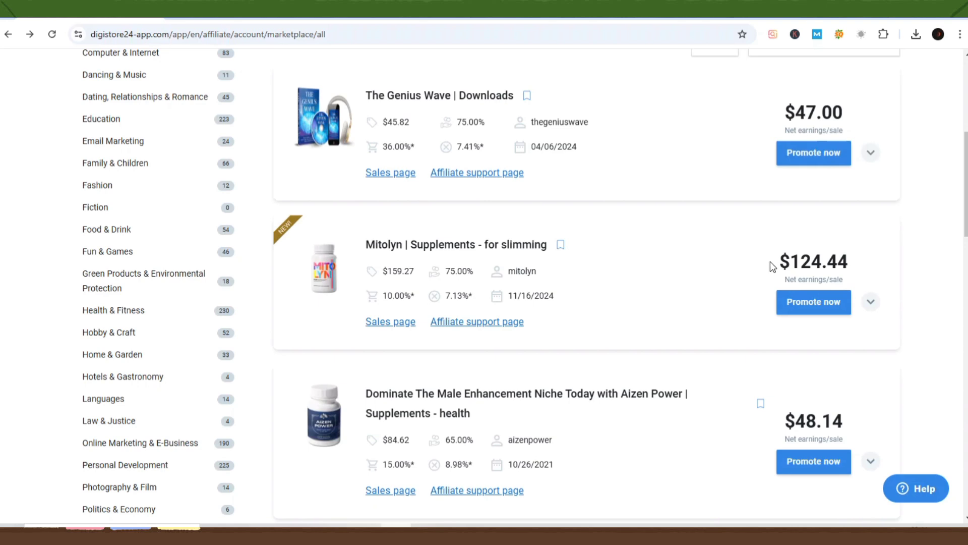
- Bring up the mitolyn.com sales page, browse down its sections and return to the hero
click(638, 16)
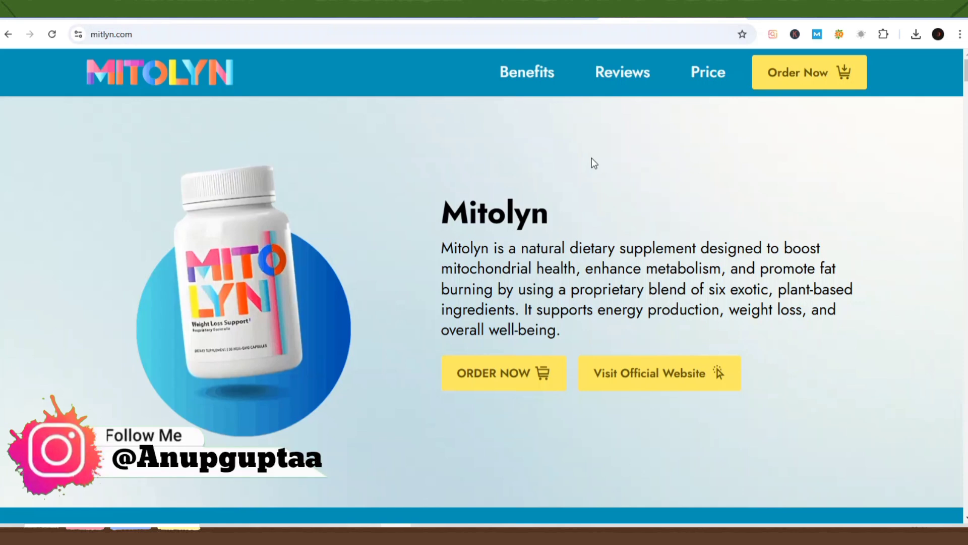
scroll(591, 158, down, 3)
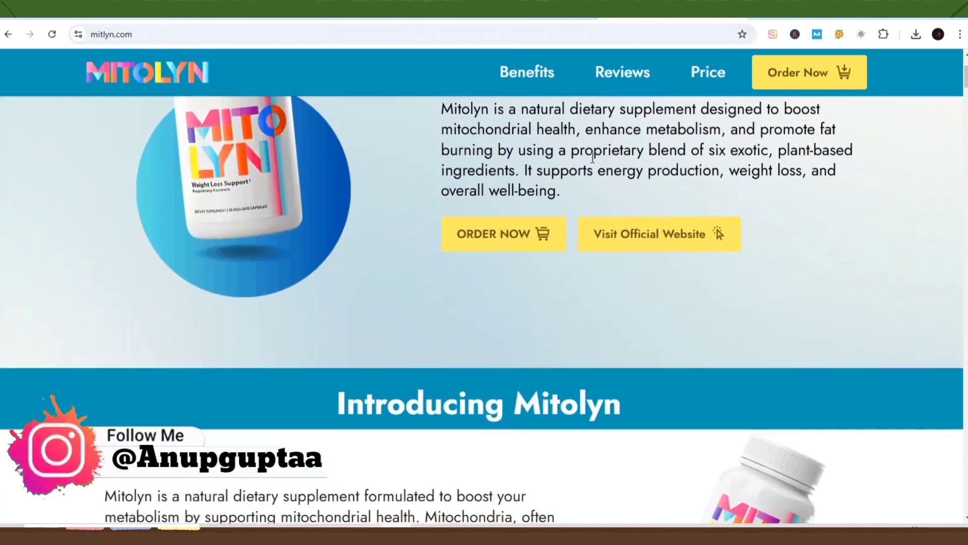
scroll(592, 159, down, 2)
scroll(591, 159, down, 3)
scroll(592, 159, down, 2)
scroll(591, 159, down, 4)
scroll(592, 158, down, 3)
scroll(592, 158, down, 1)
scroll(592, 156, down, 1)
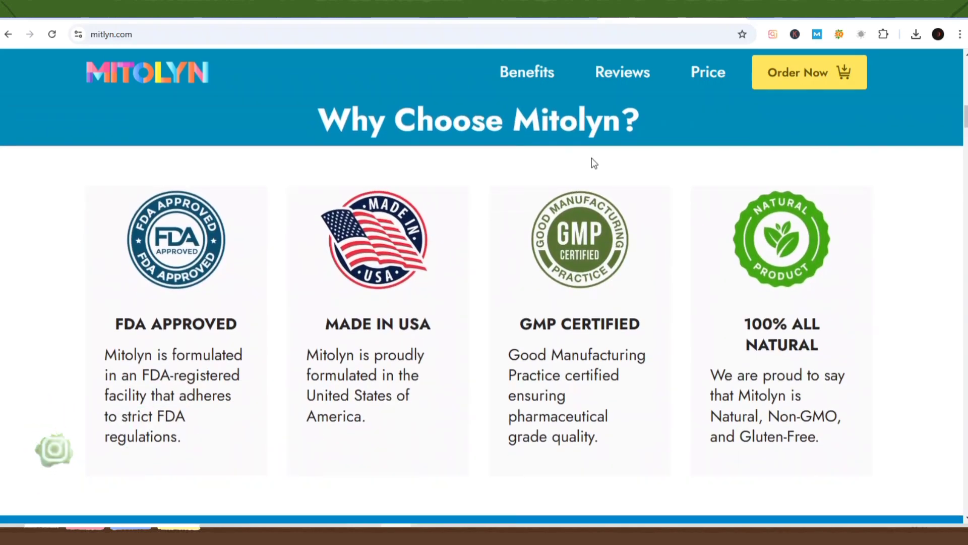
scroll(593, 157, down, 4)
scroll(592, 156, down, 3)
scroll(593, 156, down, 1)
scroll(591, 158, down, 3)
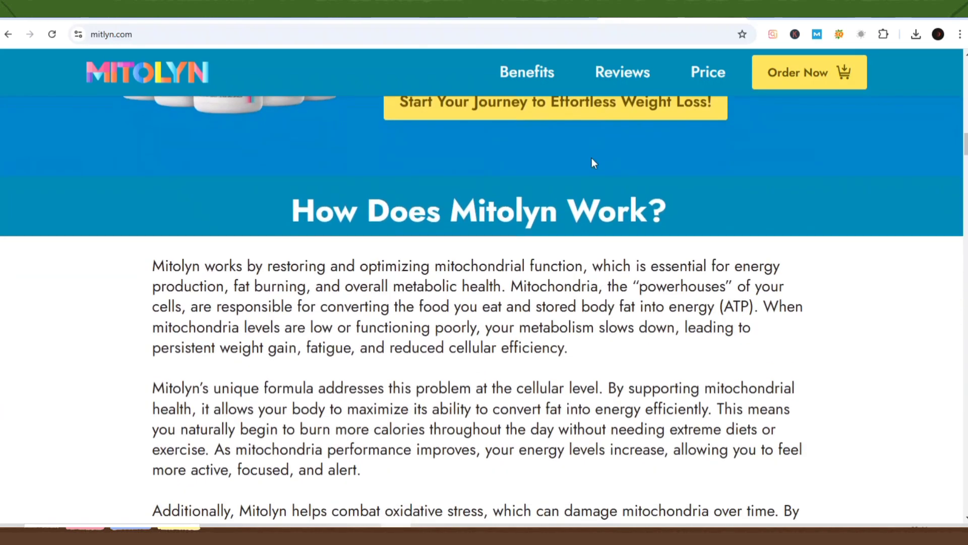
scroll(591, 158, down, 2)
scroll(592, 158, down, 2)
scroll(591, 159, down, 1)
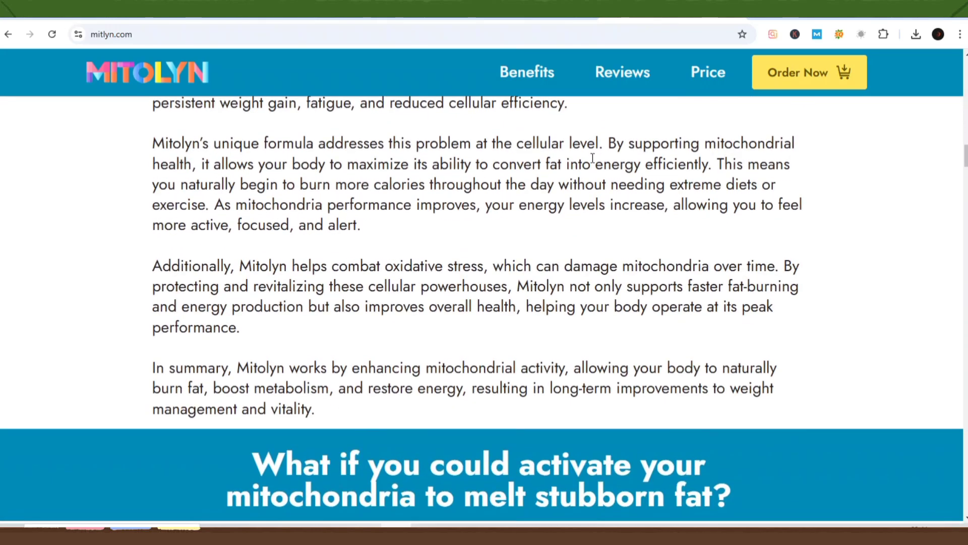
scroll(593, 159, up, 5)
scroll(592, 158, up, 5)
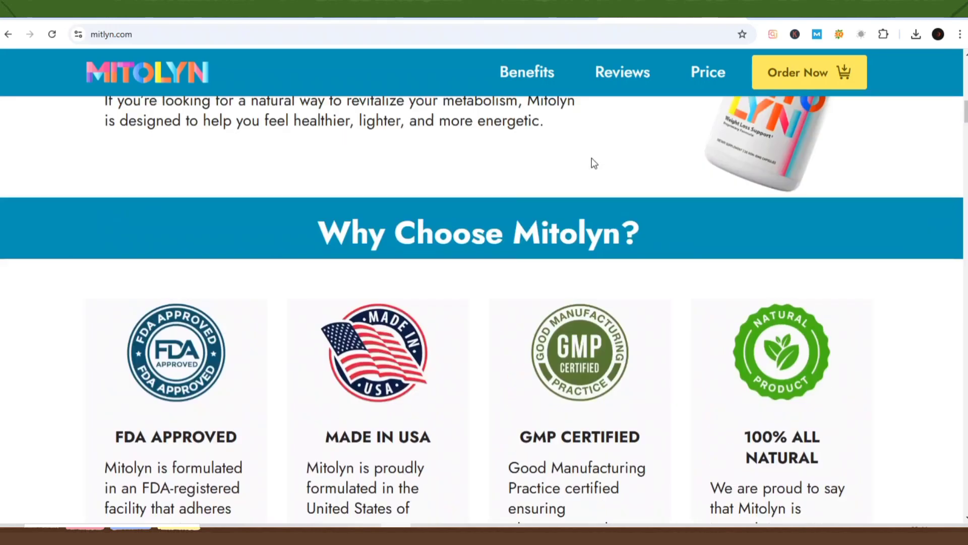
scroll(592, 158, up, 5)
scroll(592, 158, up, 4)
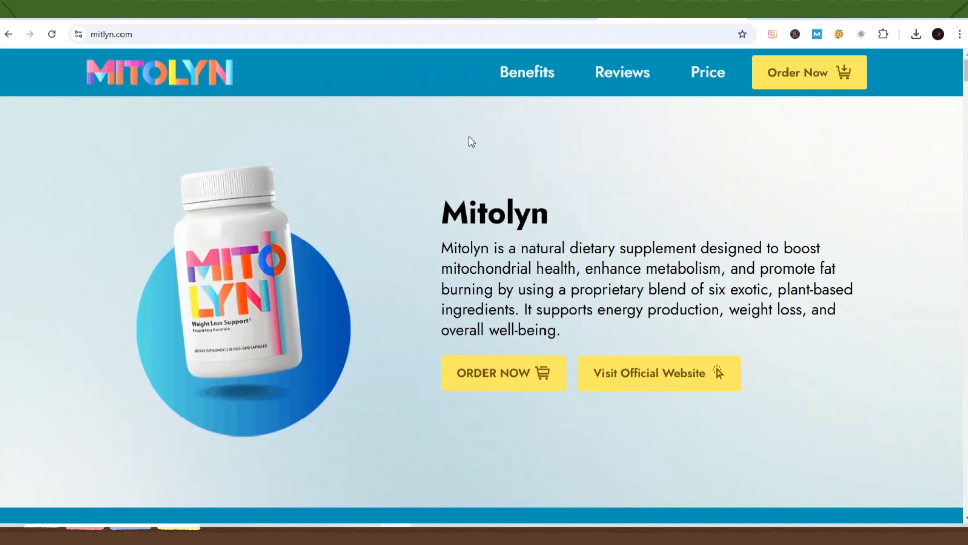
- Select the mitolyn.com address, then switch to the v0 start page
click(339, 34)
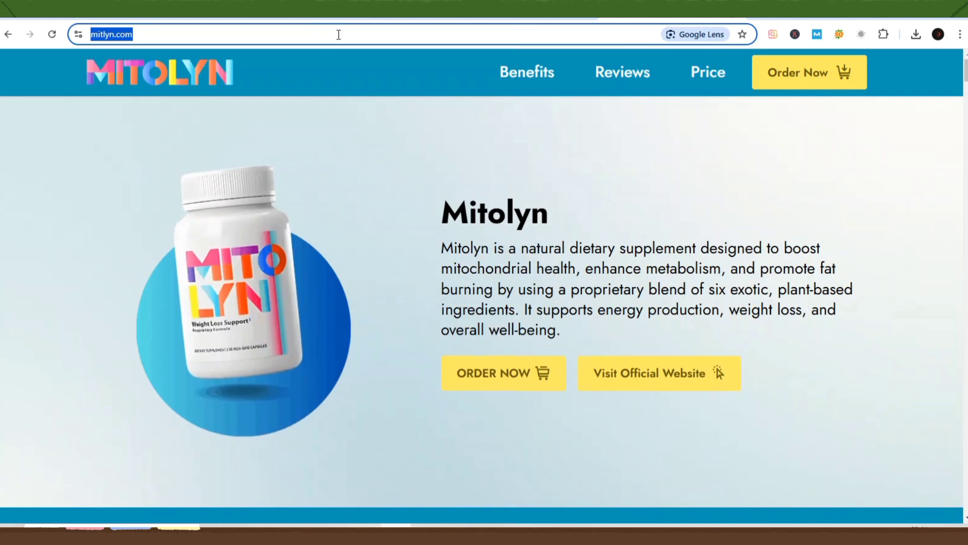
key(ctrl+Tab)
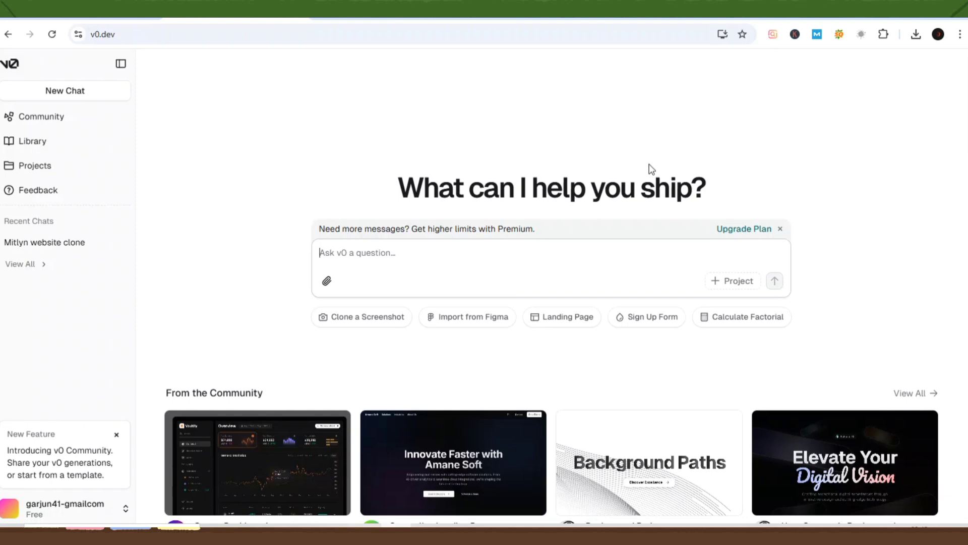
- Create a new v0 project named 'test'
click(719, 286)
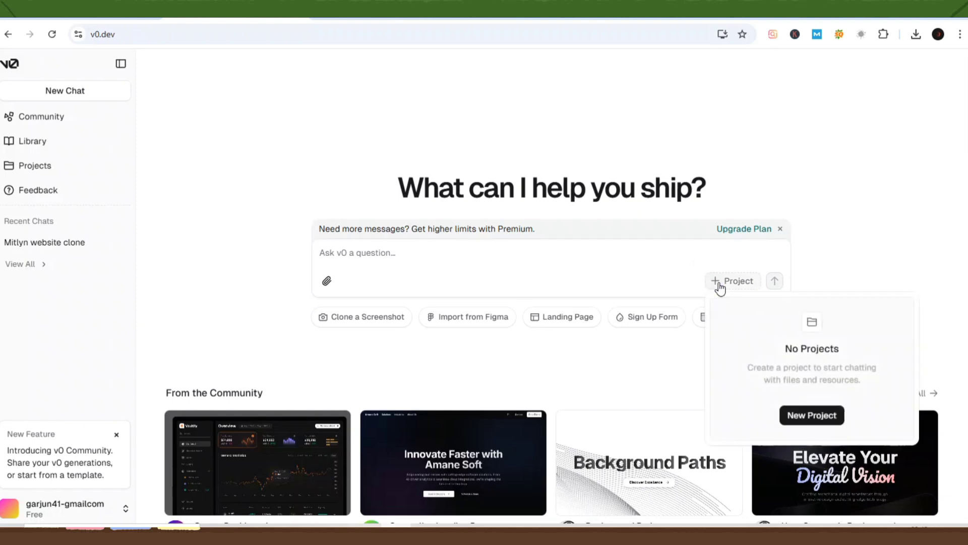
click(802, 414)
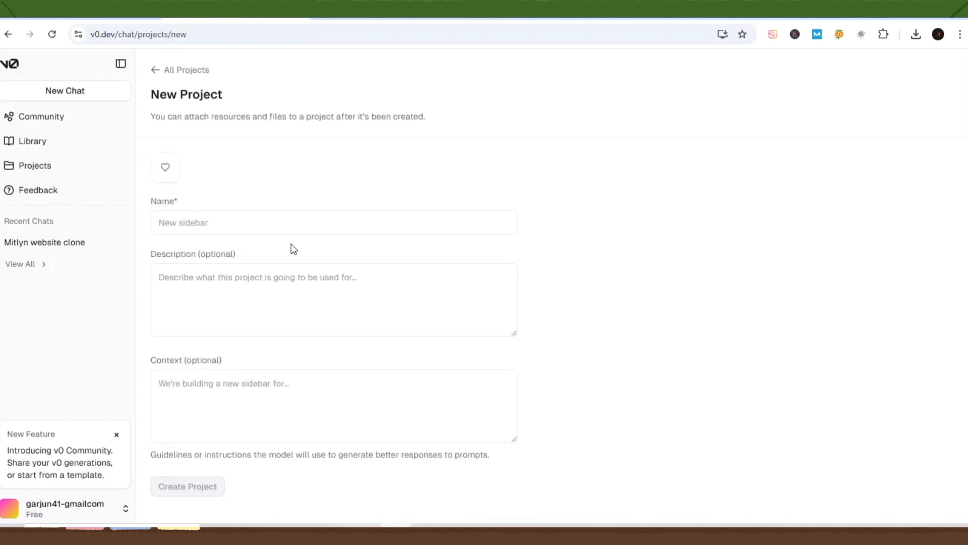
click(273, 216)
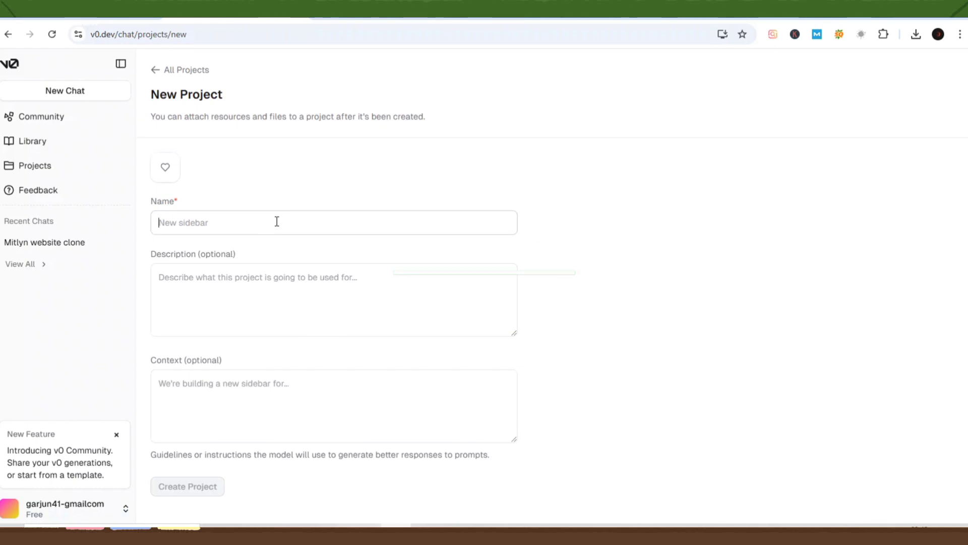
text(test)
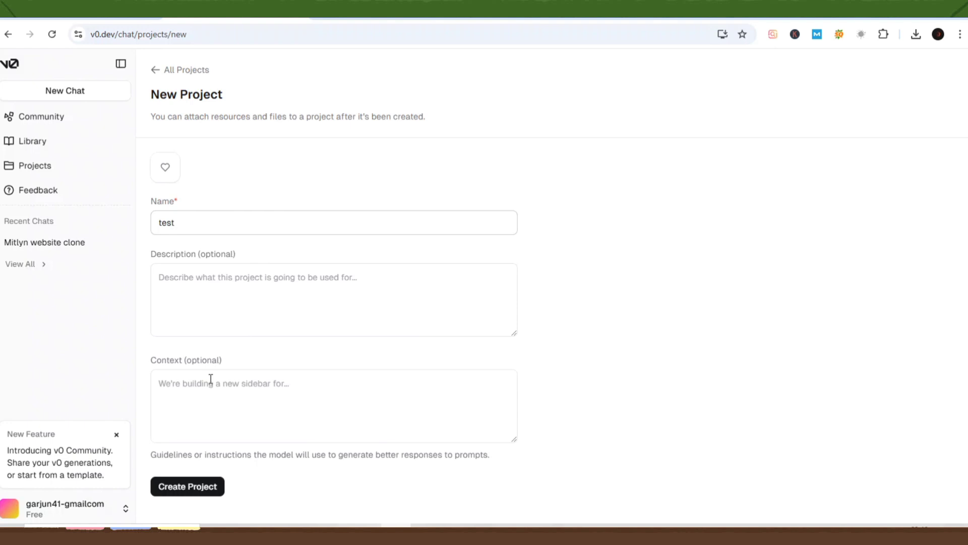
click(190, 488)
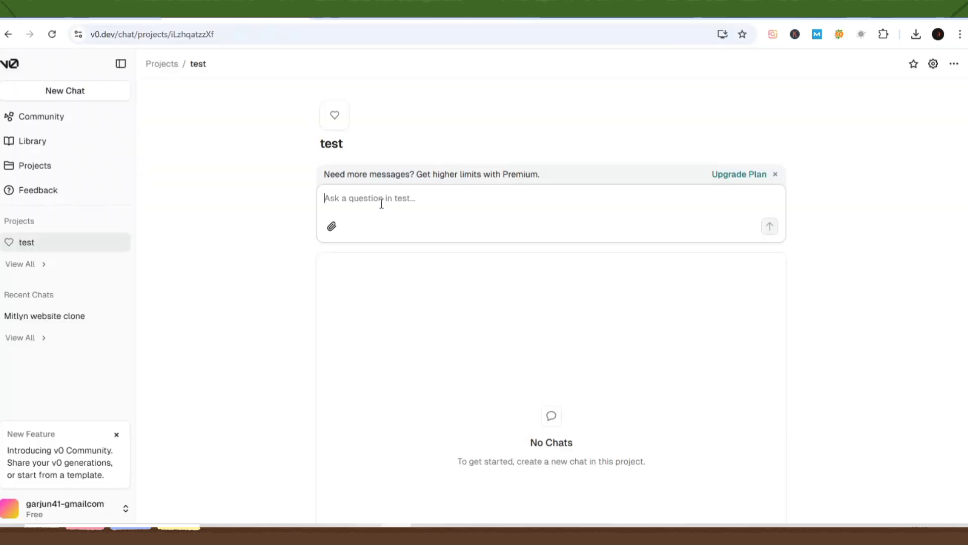
text(clone this website)
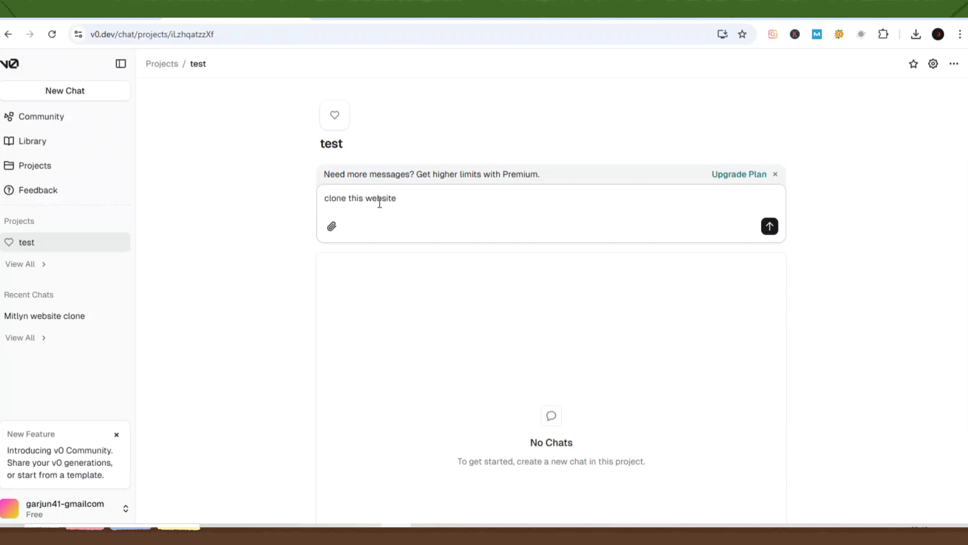
text( -)
text( https://mitlyn.com/)
text(make sure u)
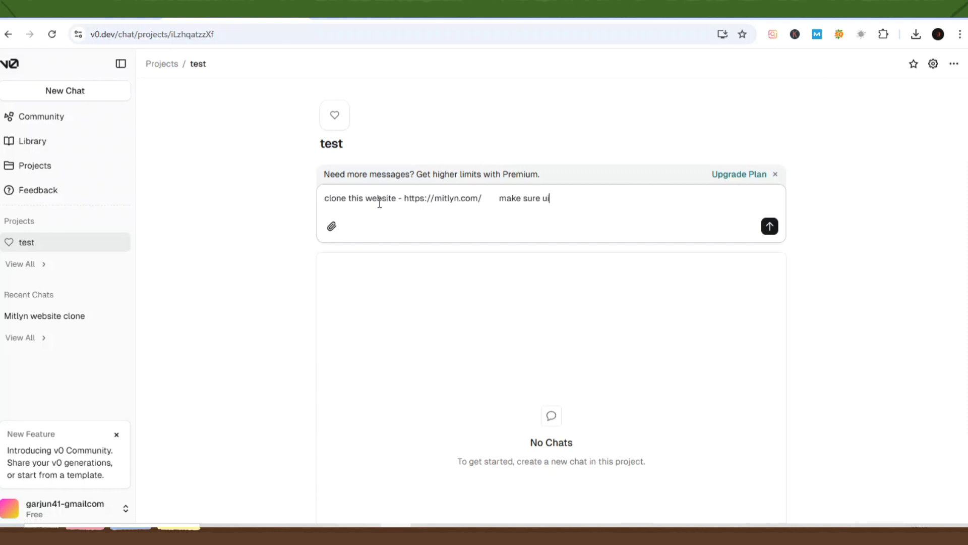
text(i will be same )
text(, images)
text( will be same and website)
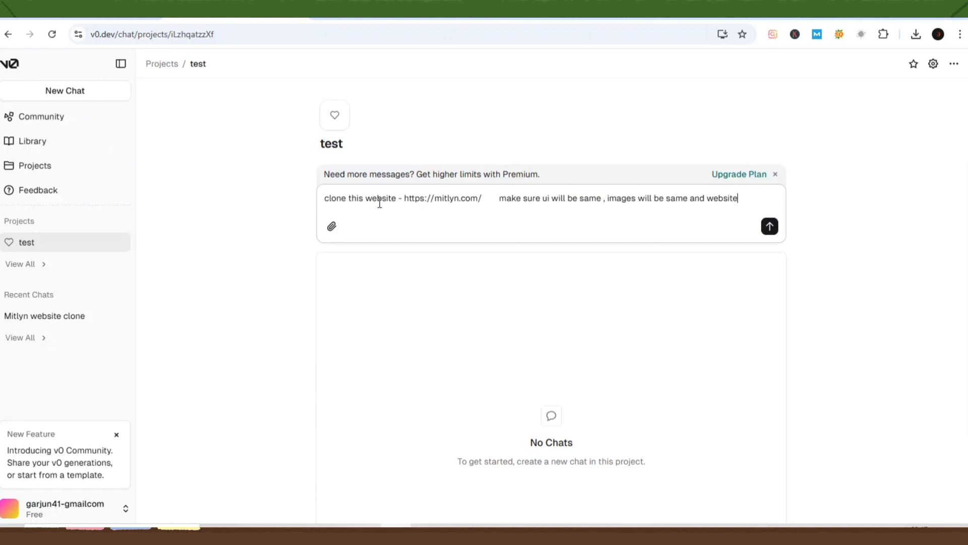
text( should )
text(user)
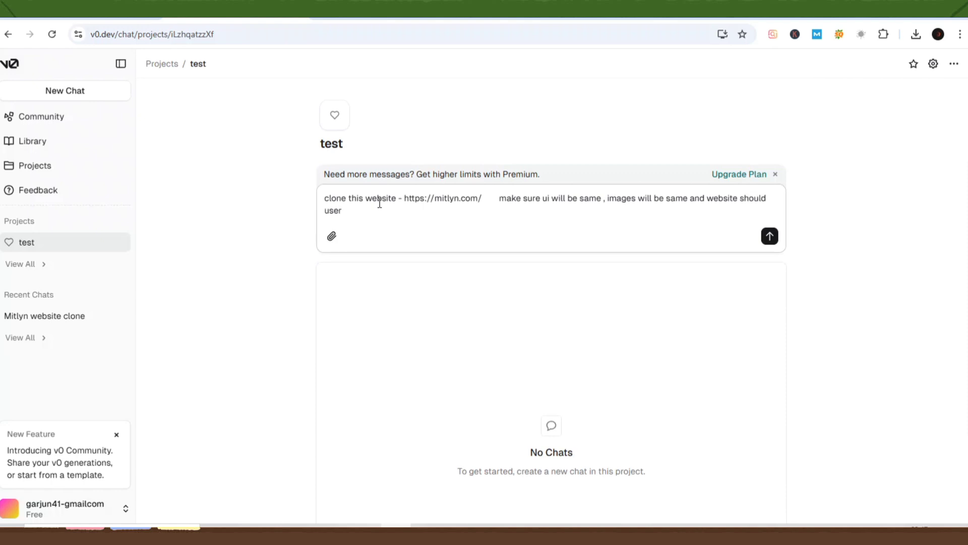
text( friendly)
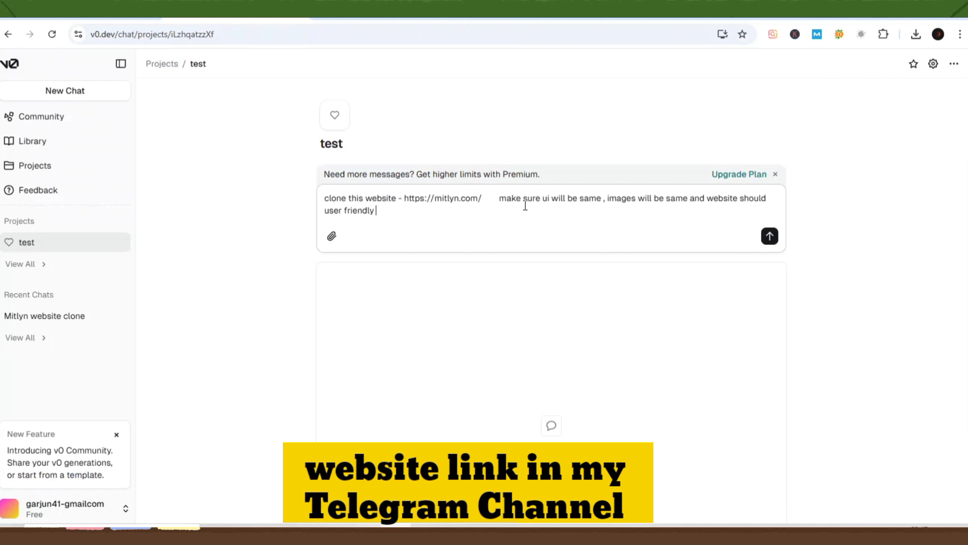
click(769, 236)
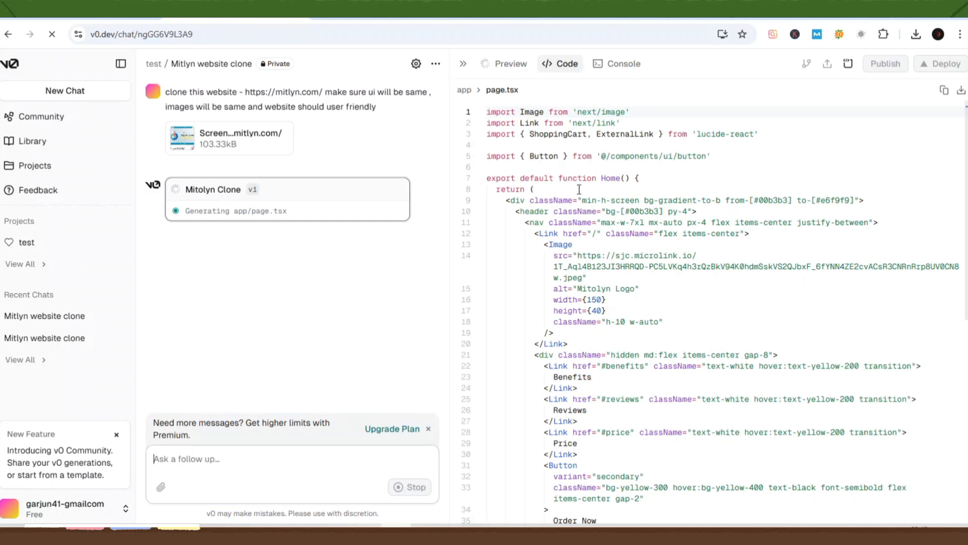
- Scroll through the app/page.tsx code as v0 generates Mitolyn Clone v1
scroll(579, 190, down, 3)
scroll(579, 189, down, 2)
scroll(579, 189, down, 2)
scroll(579, 190, down, 3)
scroll(579, 190, down, 1)
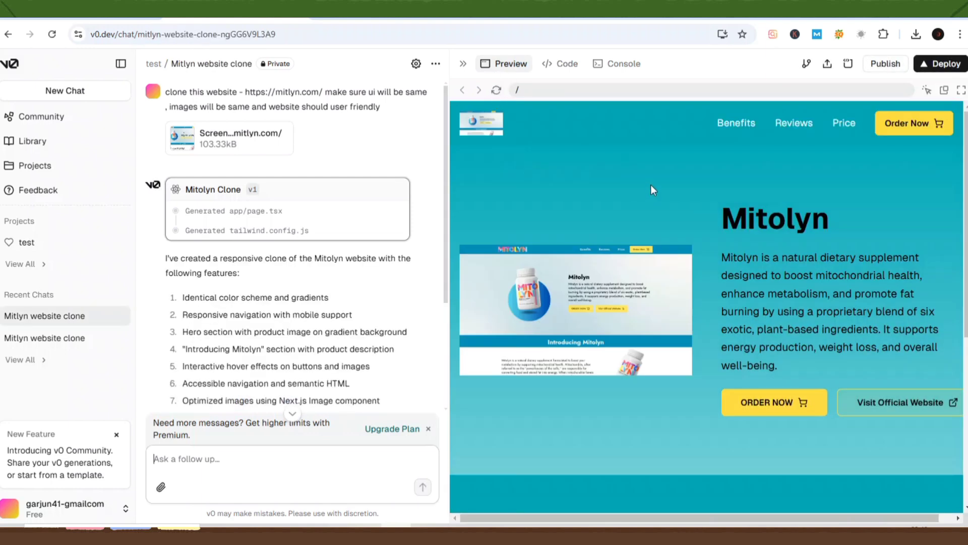
- Start a follow-up draft 'iss website me' below the generated Mitolyn clone
scroll(651, 185, down, 5)
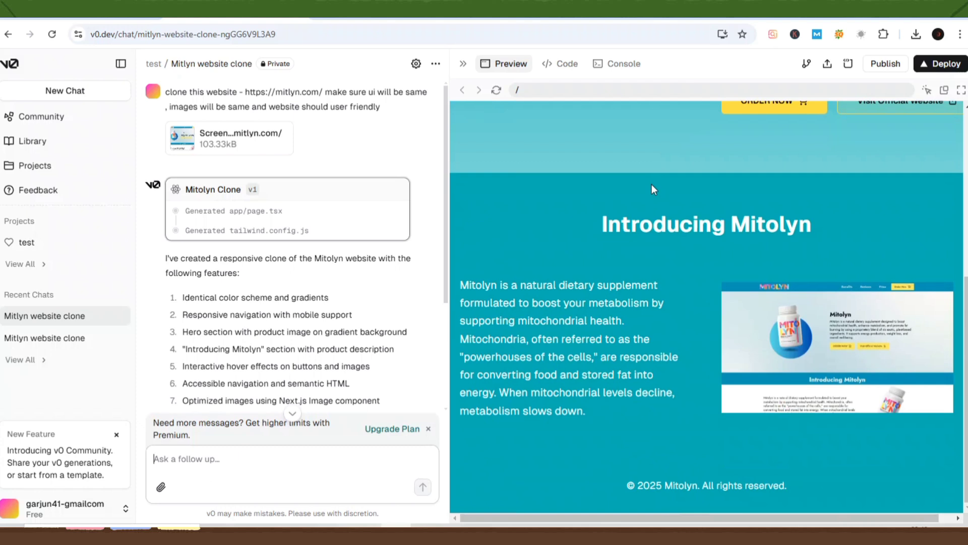
scroll(650, 184, up, 5)
scroll(651, 186, down, 5)
scroll(650, 187, up, 5)
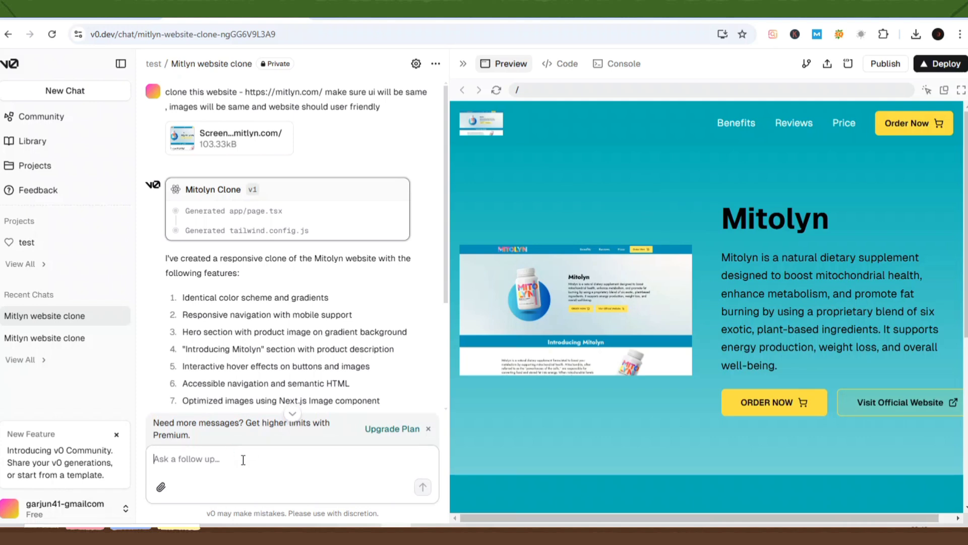
text(iss website me)
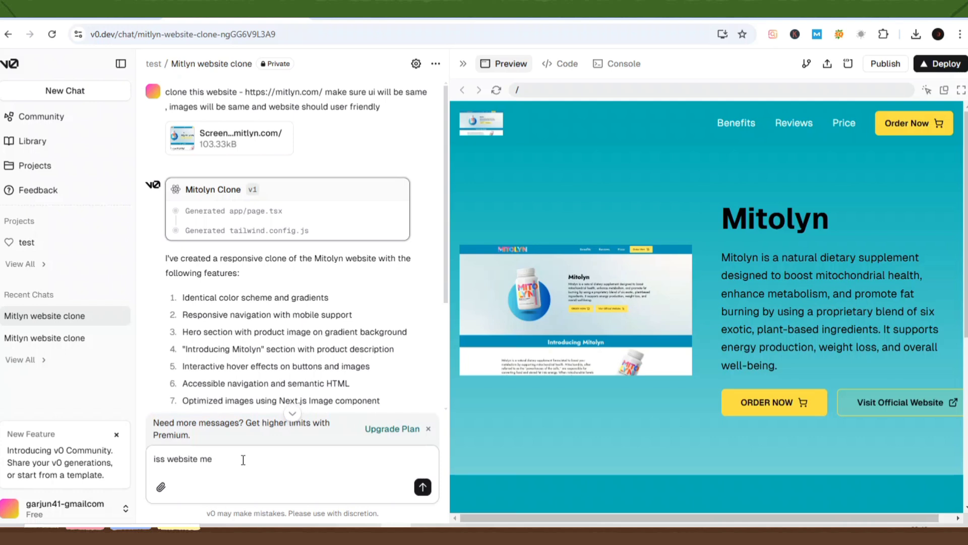
- Copy the Mitolyn affiliate promolink from Digistore24 and return to the v0 draft
click(113, 16)
click(808, 302)
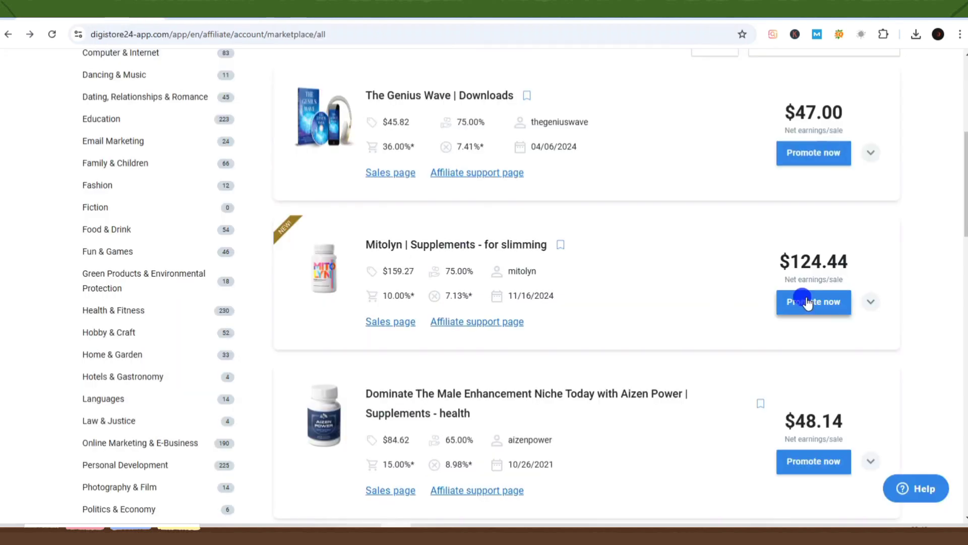
click(825, 311)
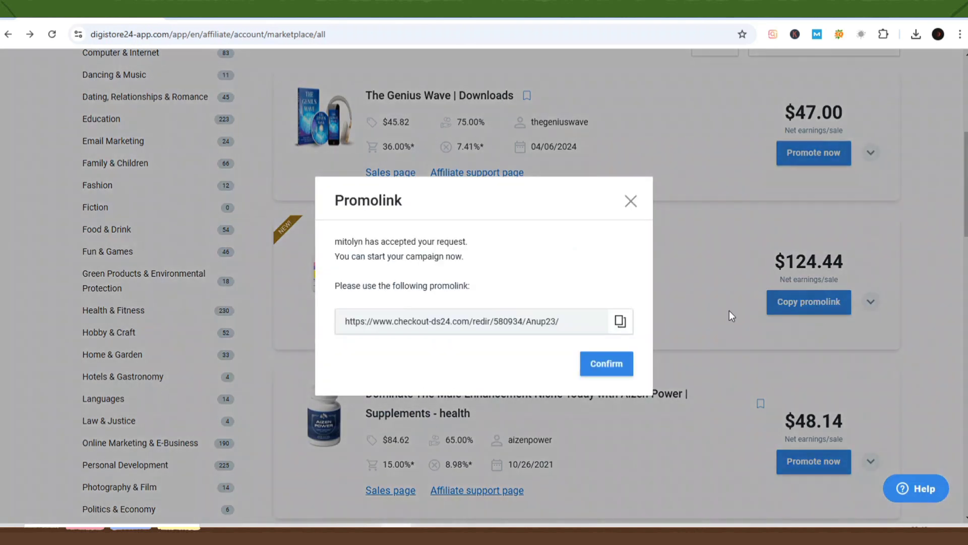
click(616, 322)
click(602, 366)
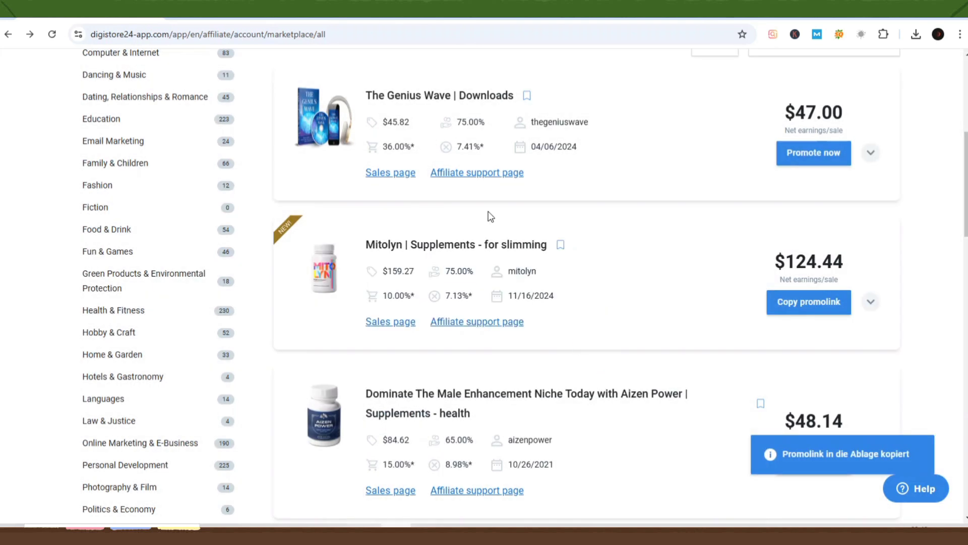
click(207, 19)
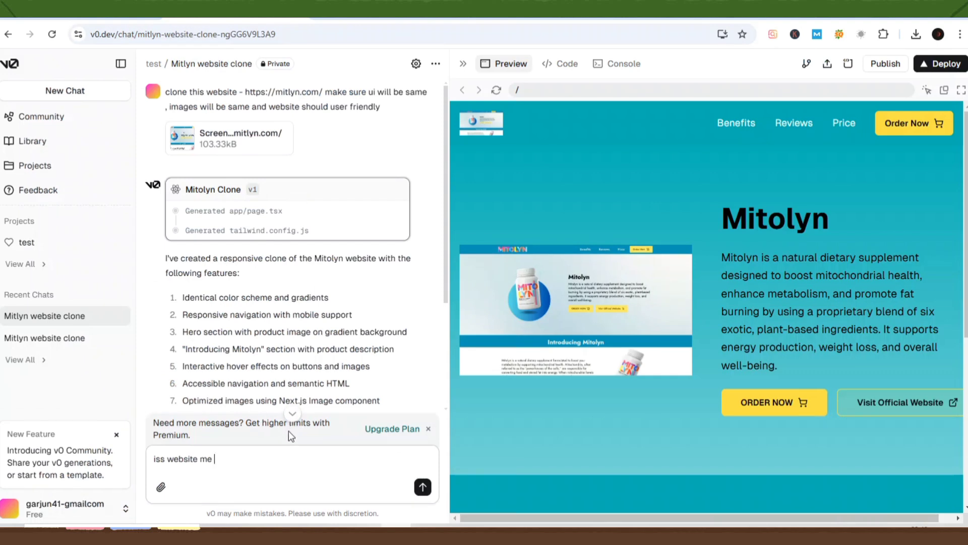
- Send a follow-up with the pasted promolink asking v0 to add the affiliate links
text(mujhe apne affi)
text(liate links ko add karna hai to)
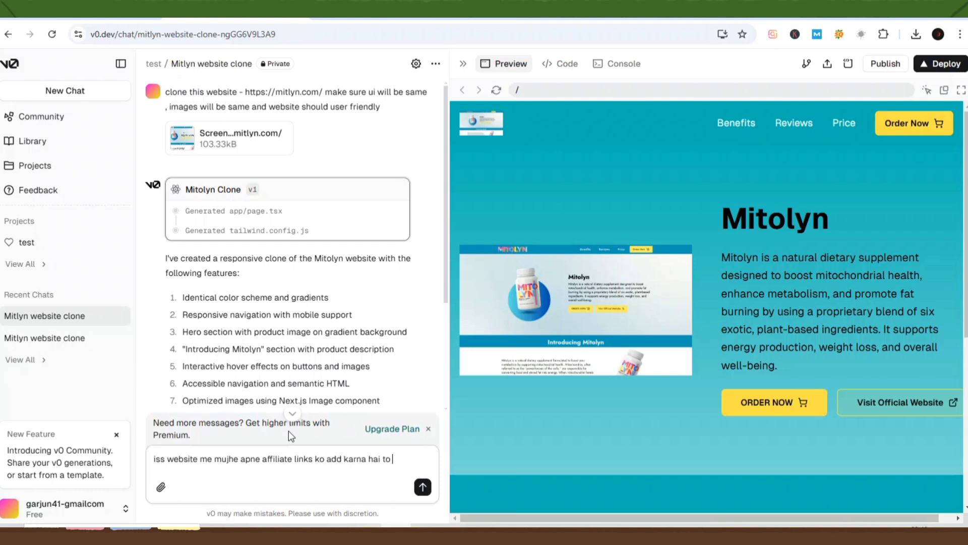
click(313, 460)
key(ctrl+v)
click(370, 463)
text(please )
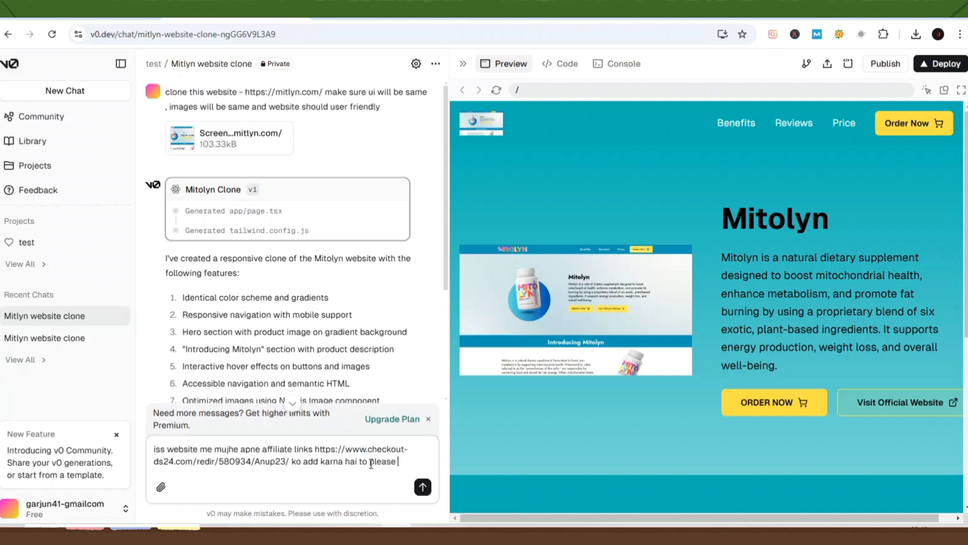
text(li)
text(nk)
text(s ko add ka)
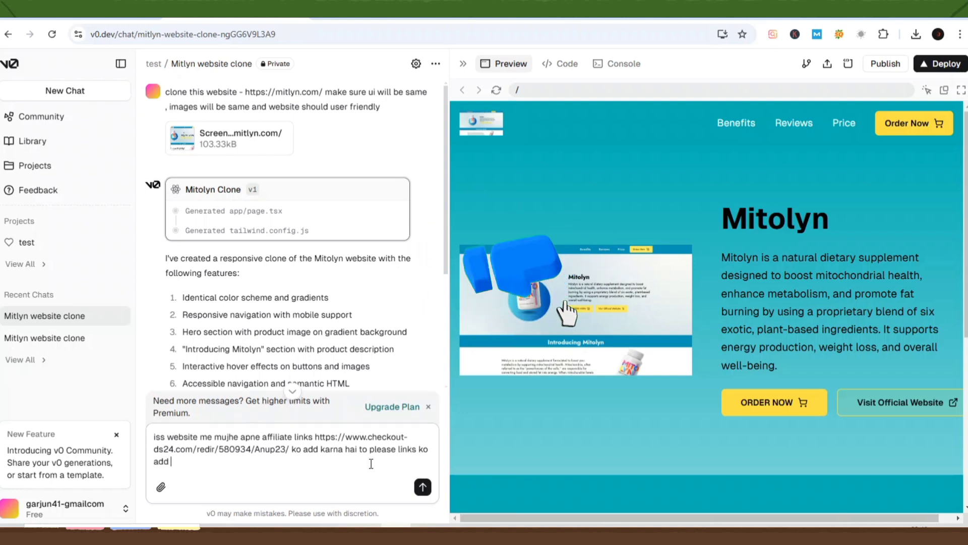
text(re)
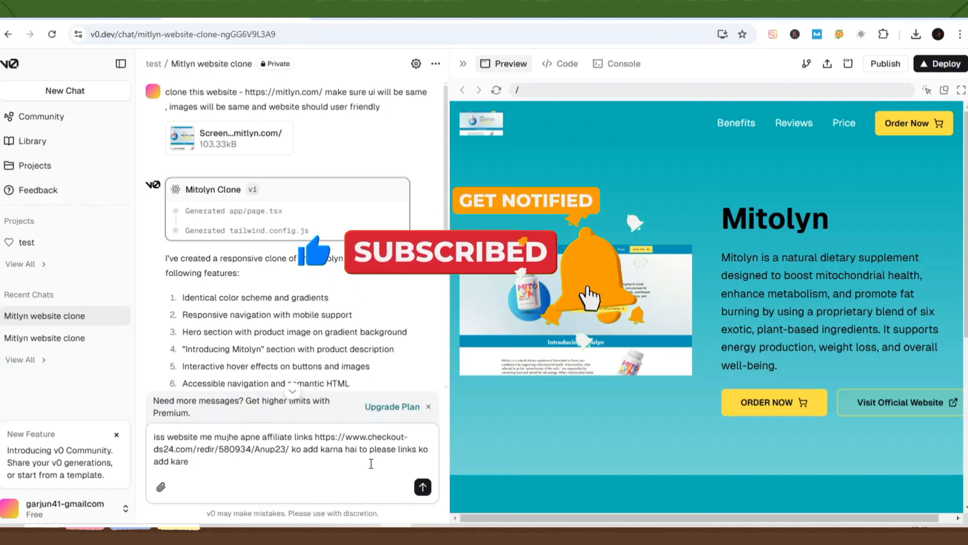
click(423, 487)
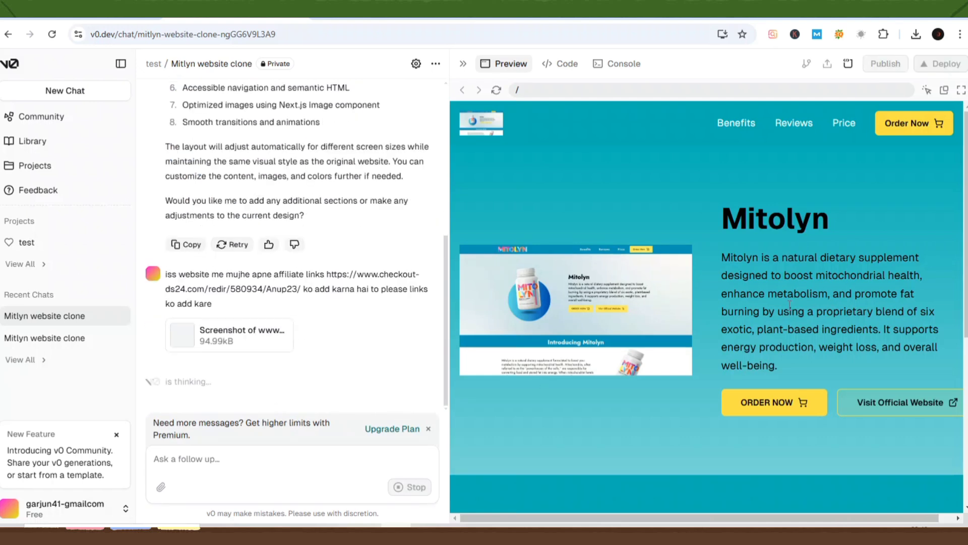
- Follow the v2 code as v0 writes it, then switch to the Netflix India tab
scroll(790, 305, down, 5)
scroll(789, 305, up, 5)
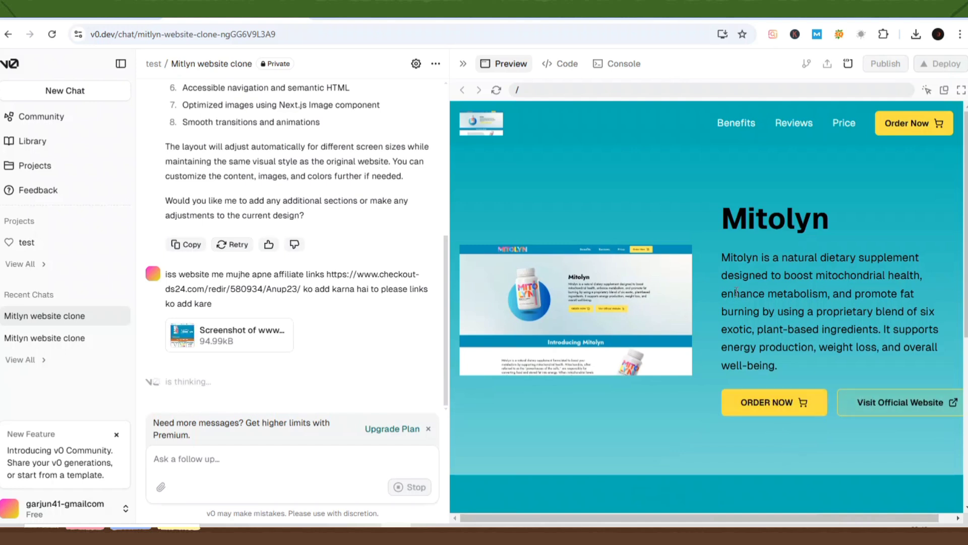
mouse_move(576, 310)
scroll(700, 286, down, 1)
scroll(700, 286, down, 4)
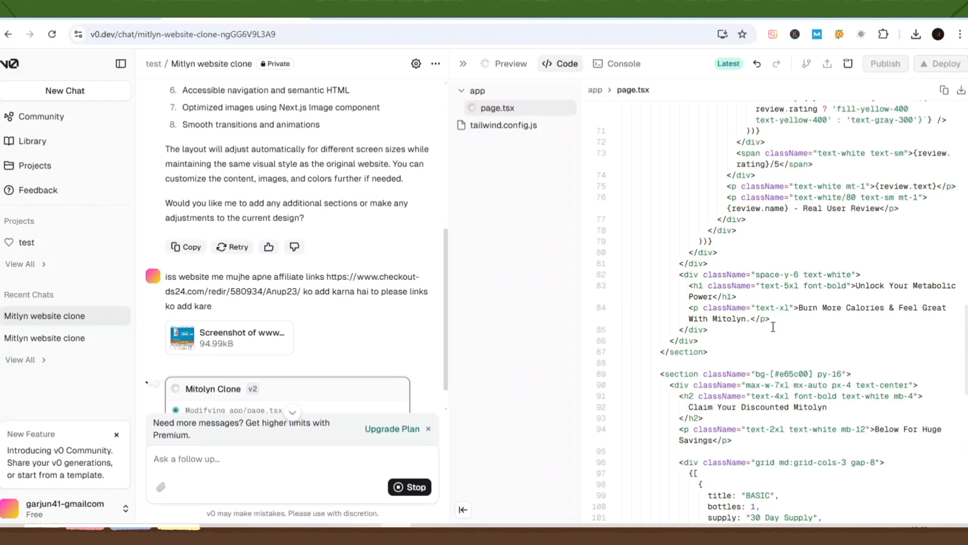
key(ctrl+Tab)
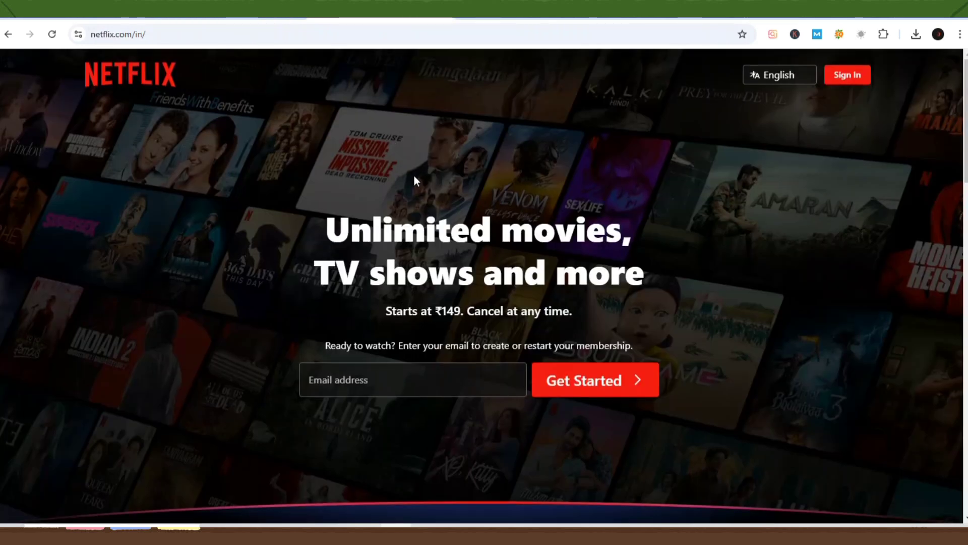
- Scroll up and down the Netflix India landing page to look it over
scroll(414, 176, down, 6)
scroll(414, 177, down, 4)
scroll(414, 177, up, 4)
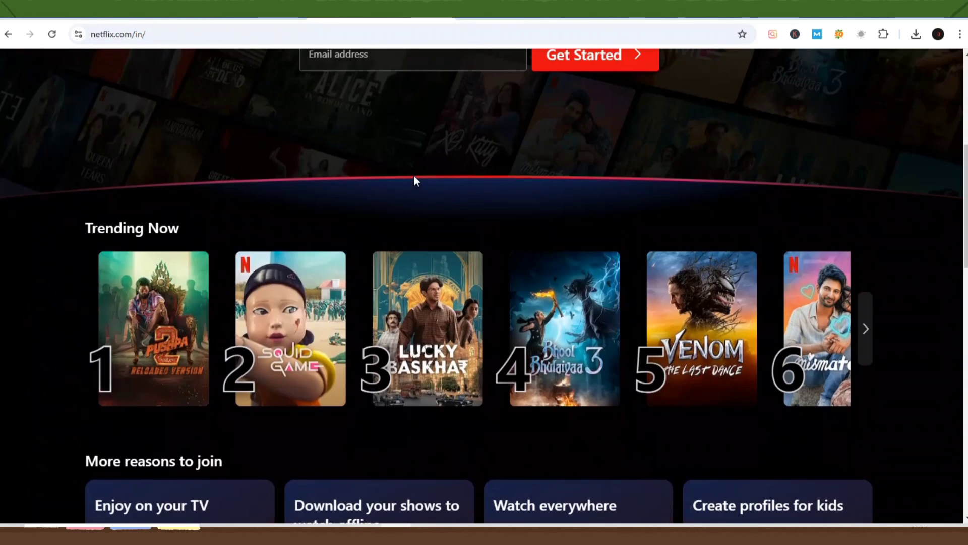
scroll(414, 179, up, 5)
scroll(415, 179, down, 5)
scroll(415, 180, down, 7)
scroll(415, 180, down, 2)
scroll(414, 181, down, 3)
scroll(415, 181, down, 3)
scroll(414, 181, up, 6)
scroll(415, 181, up, 9)
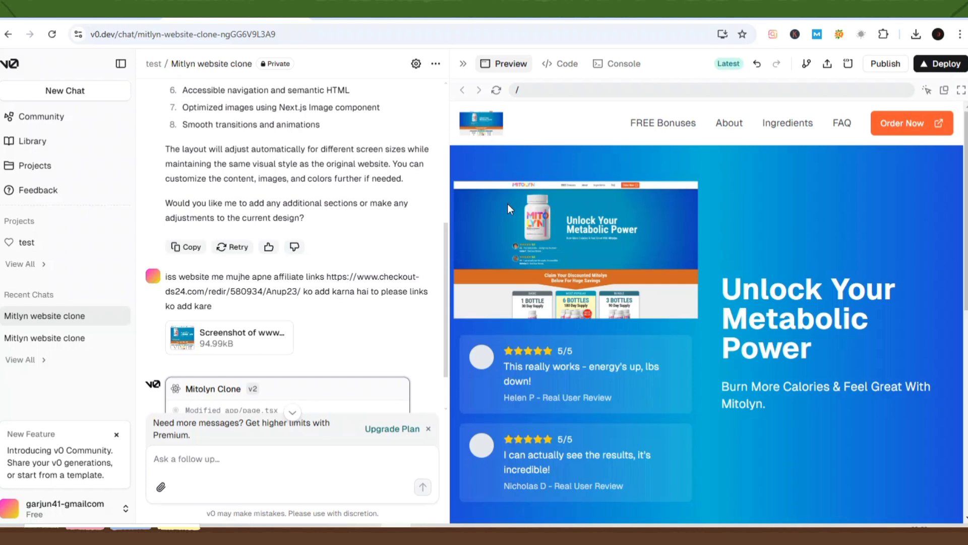
scroll(775, 272, down, 5)
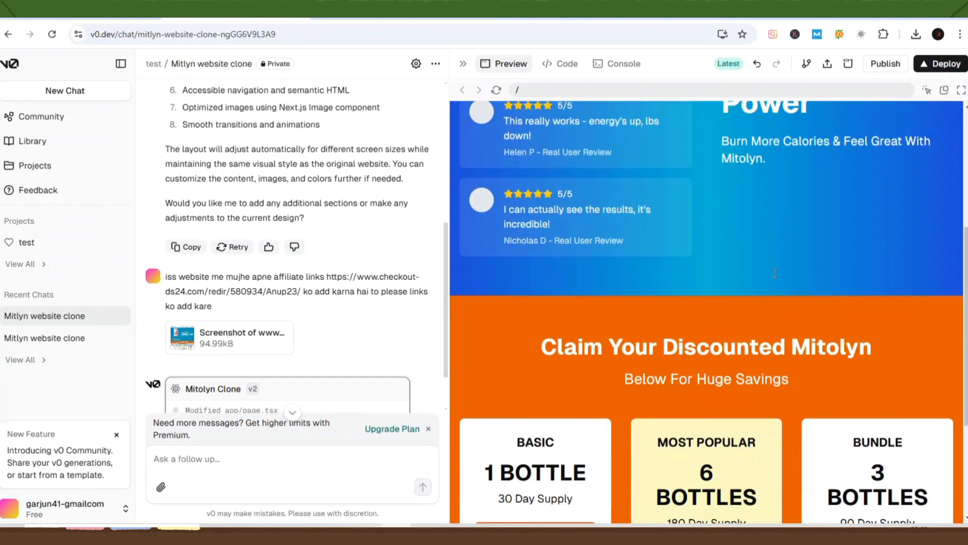
scroll(775, 272, down, 3)
scroll(774, 272, down, 1)
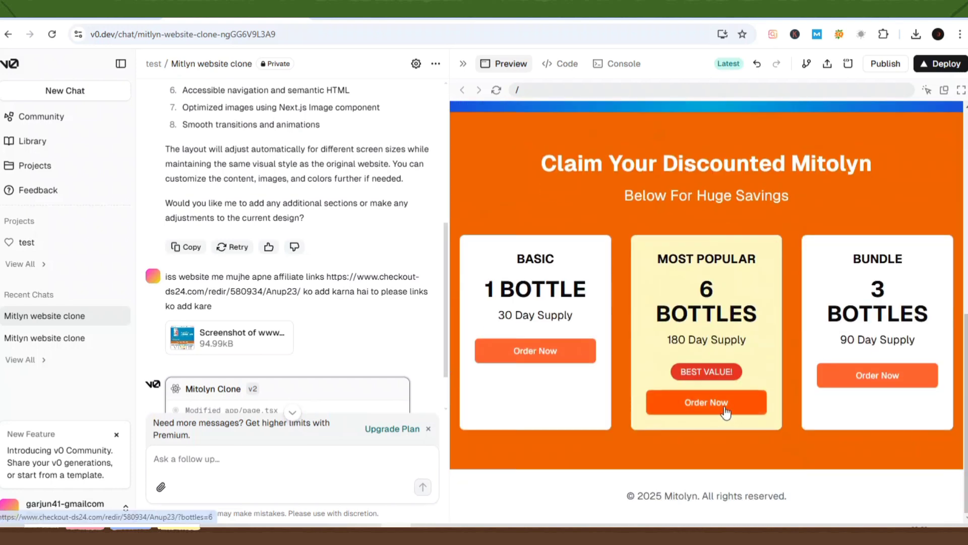
scroll(709, 279, up, 2)
scroll(709, 279, up, 10)
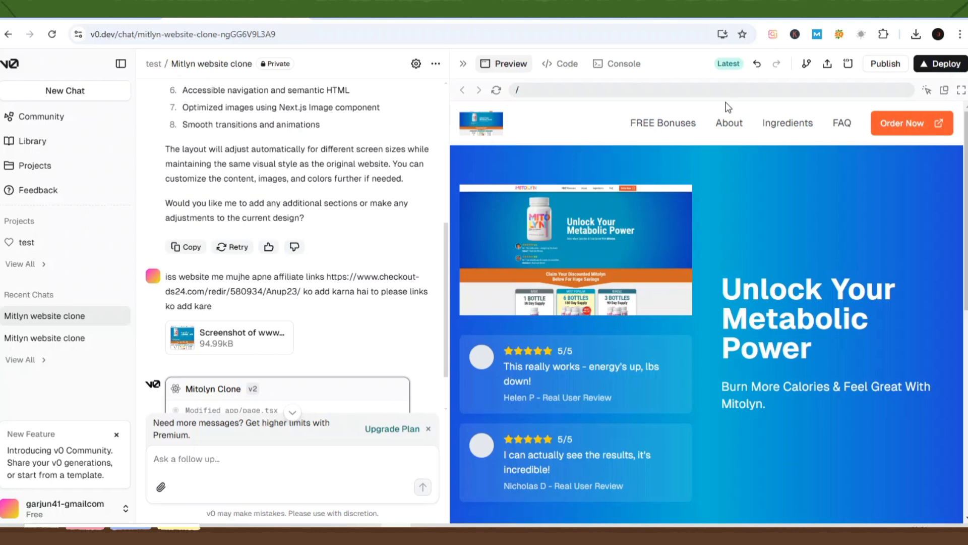
- Deploy Mitolyn Clone v2 to Vercel and confirm until v0-test-hazcsi.vercel.app is Ready
click(937, 65)
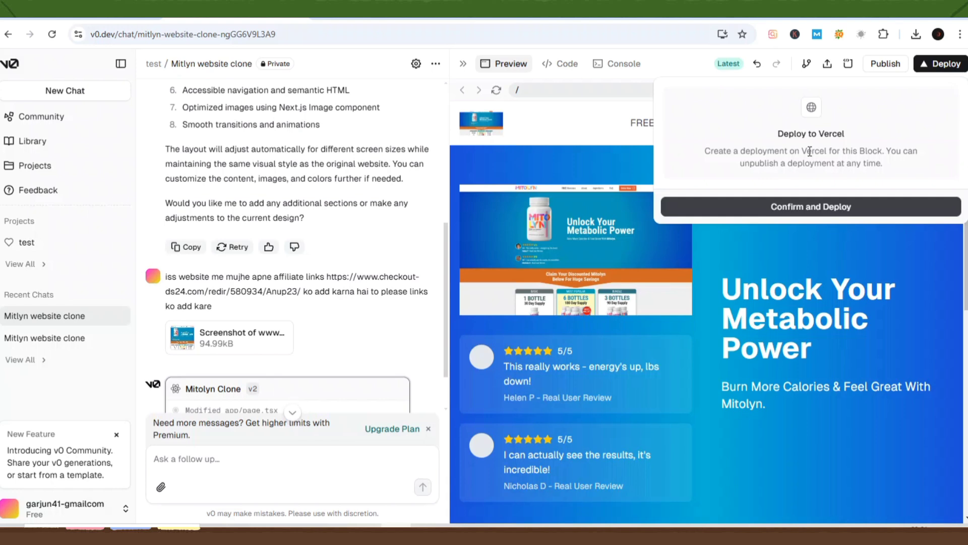
click(803, 211)
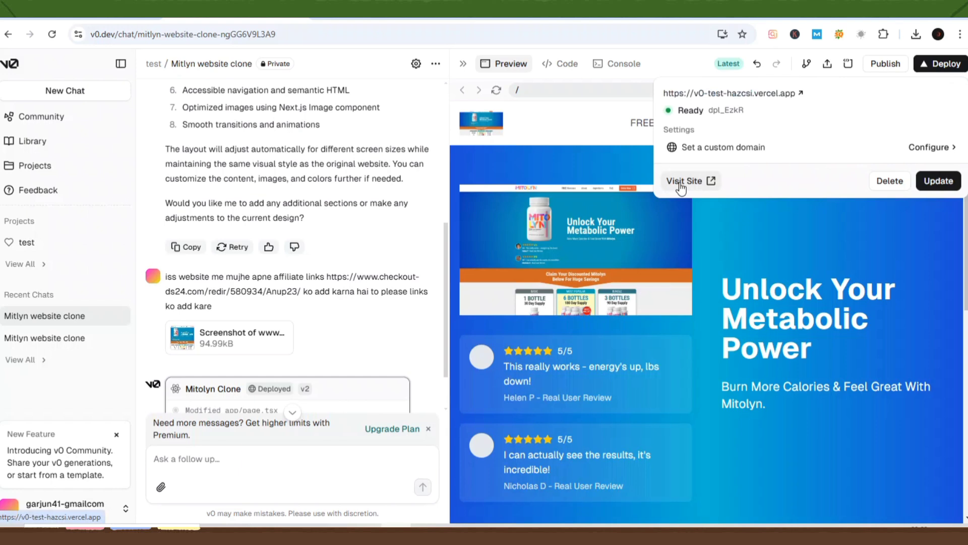
- Open the live v0-test-hazcsi.vercel.app sales page and test its Order Now affiliate link
click(681, 182)
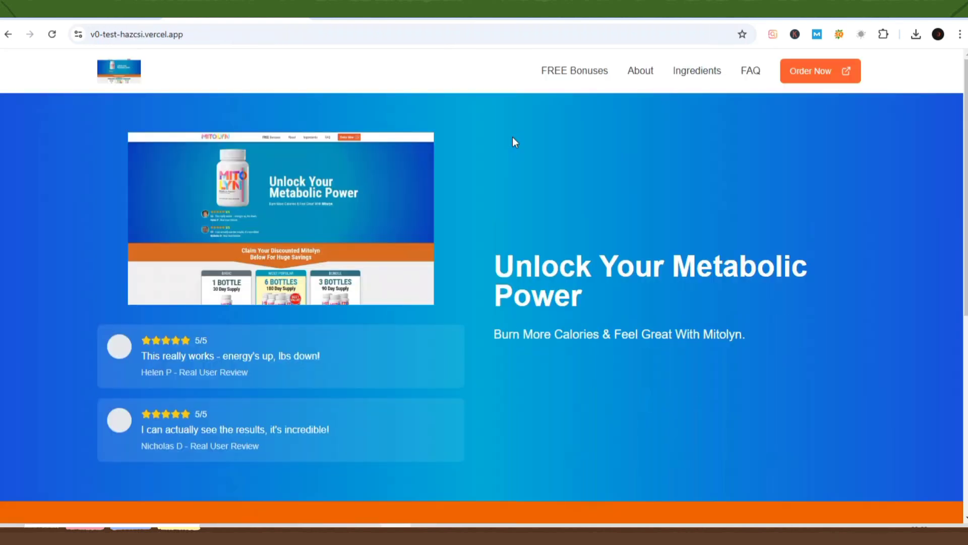
scroll(512, 137, down, 5)
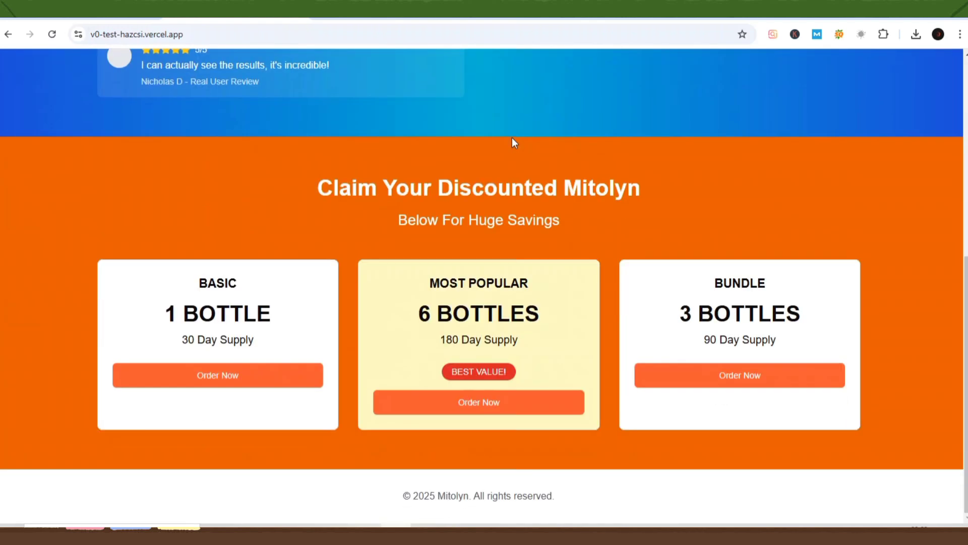
scroll(512, 137, up, 5)
scroll(512, 137, up, 1)
click(810, 71)
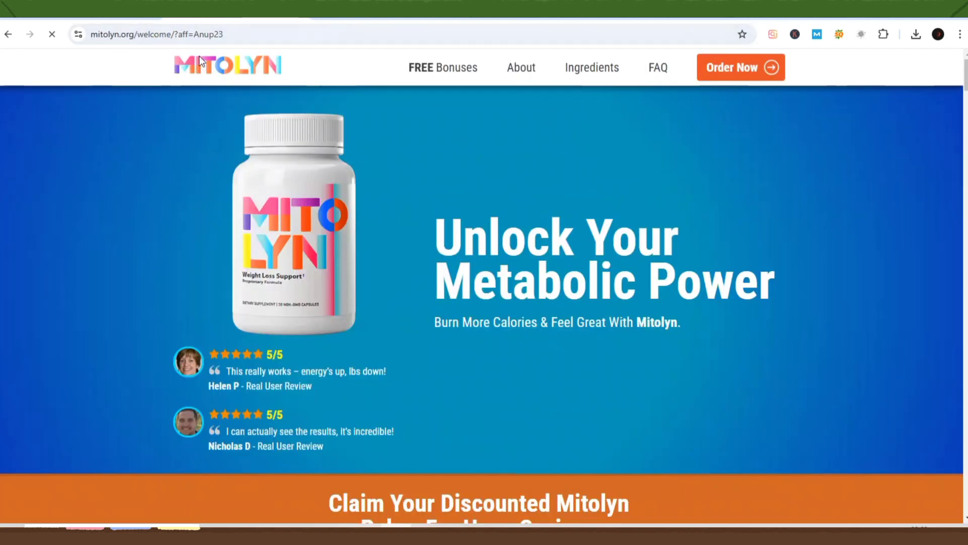
scroll(306, 121, down, 9)
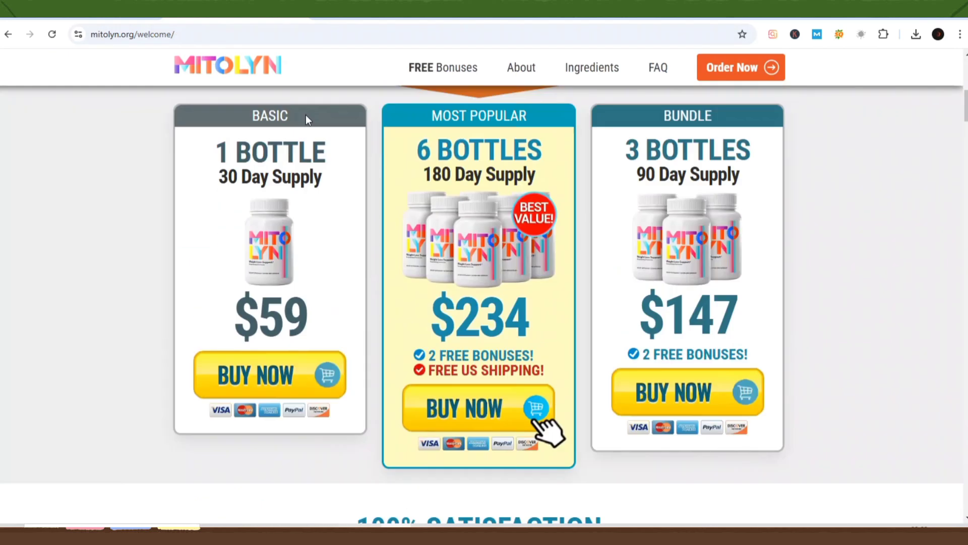
scroll(306, 121, up, 6)
- Return to the sales page, select its web address, and switch to the DeepSeek post ideas chat
click(8, 34)
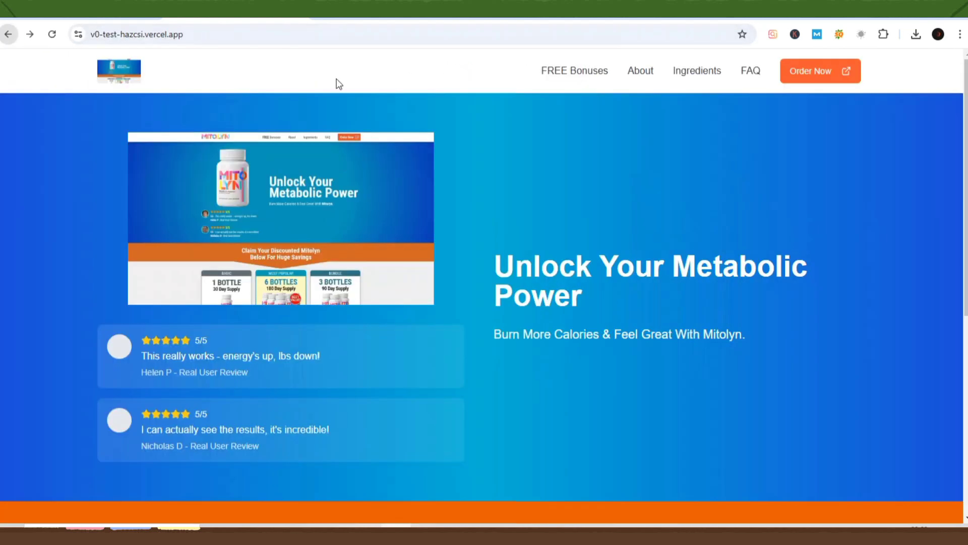
scroll(361, 83, down, 10)
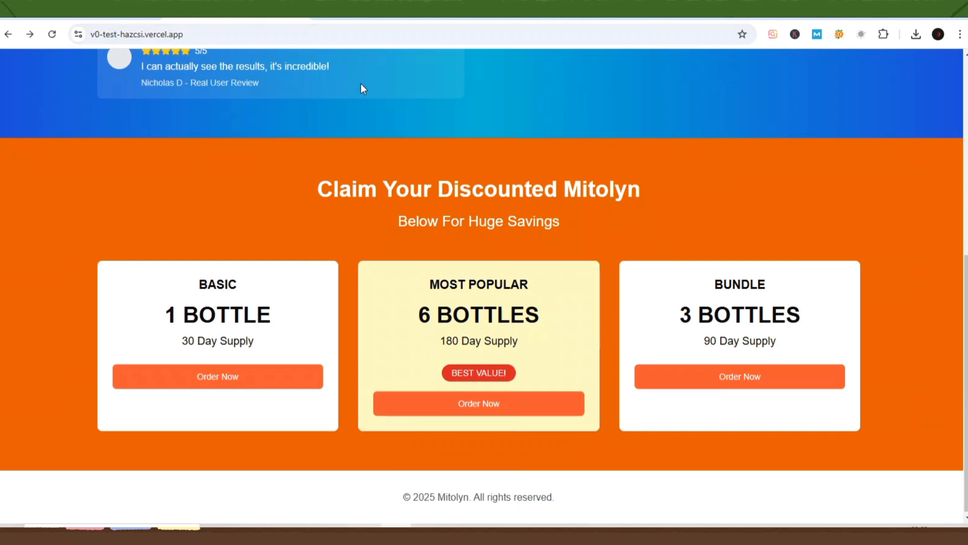
scroll(361, 83, up, 9)
scroll(361, 83, up, 1)
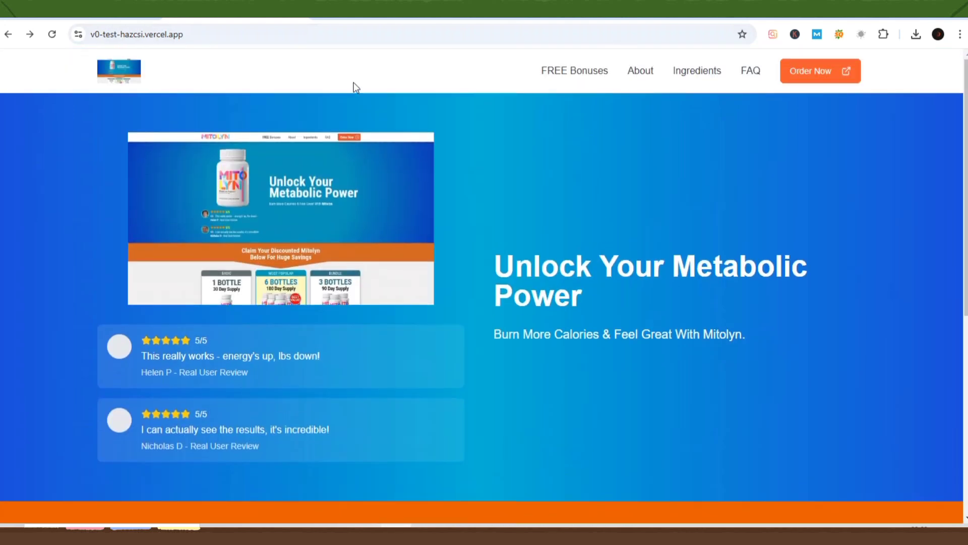
click(289, 35)
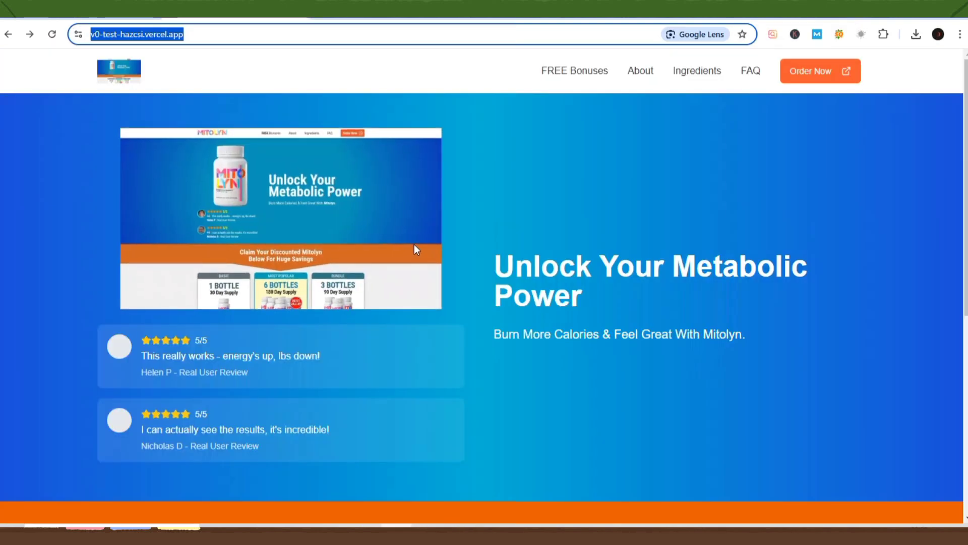
click(483, 18)
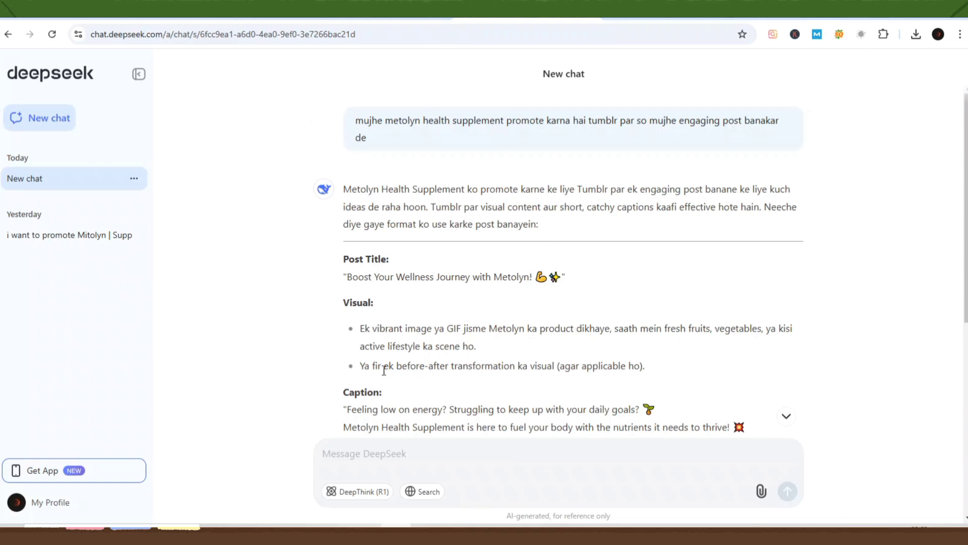
- Start a new Tumblr text post titled with DeepSeek's suggested Metolyn title
mouse_move(572, 129)
scroll(612, 131, down, 2)
scroll(611, 132, down, 1)
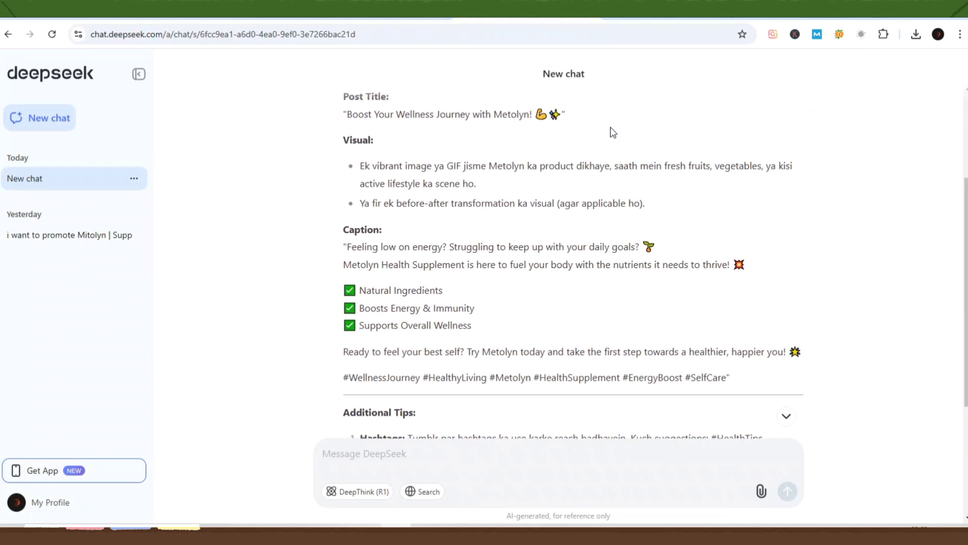
scroll(600, 143, up, 2)
drag(346, 195, 562, 201)
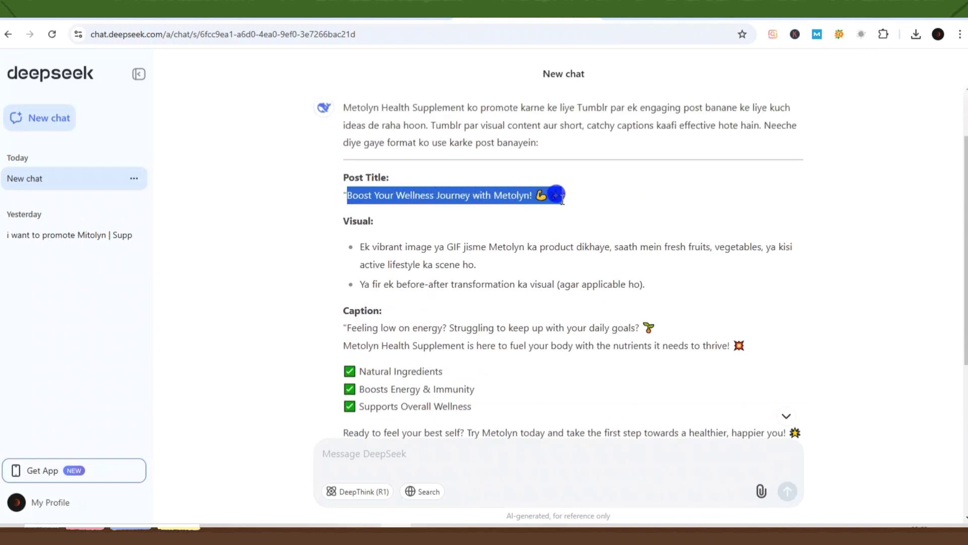
click(455, 524)
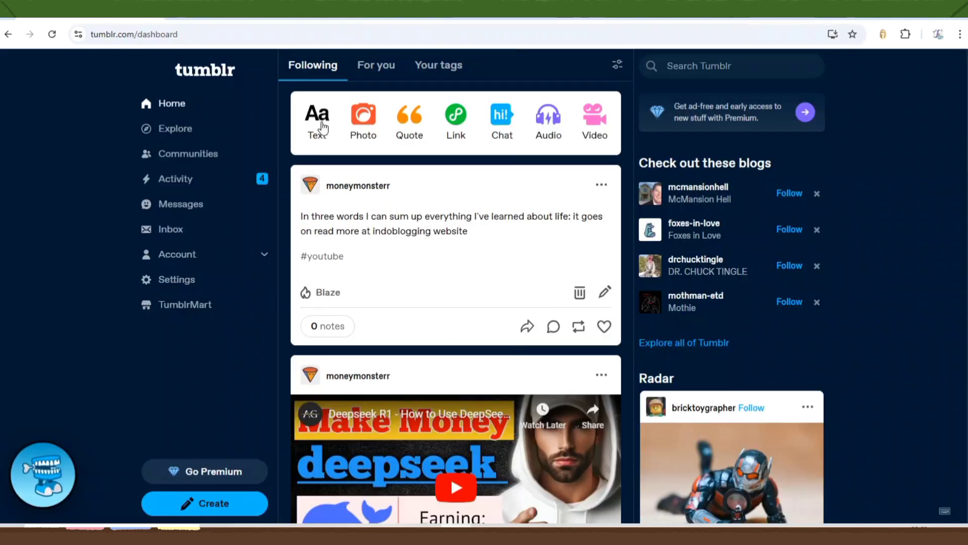
click(323, 129)
click(370, 212)
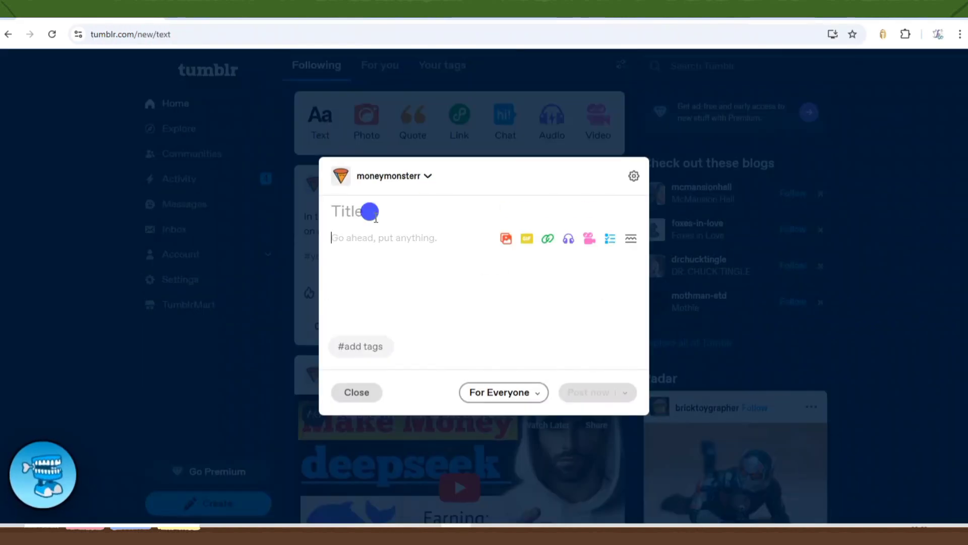
text(Boost Your Wellness Journey with Metolyn! 💪✨)
click(370, 258)
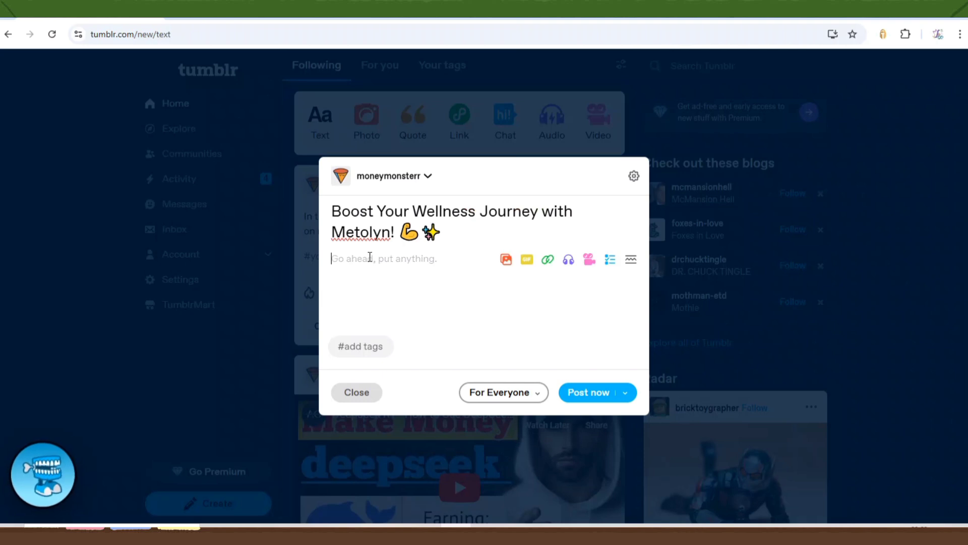
- Copy DeepSeek's Metolyn caption through the hashtags line into the Tumblr post body
key(alt+Tab)
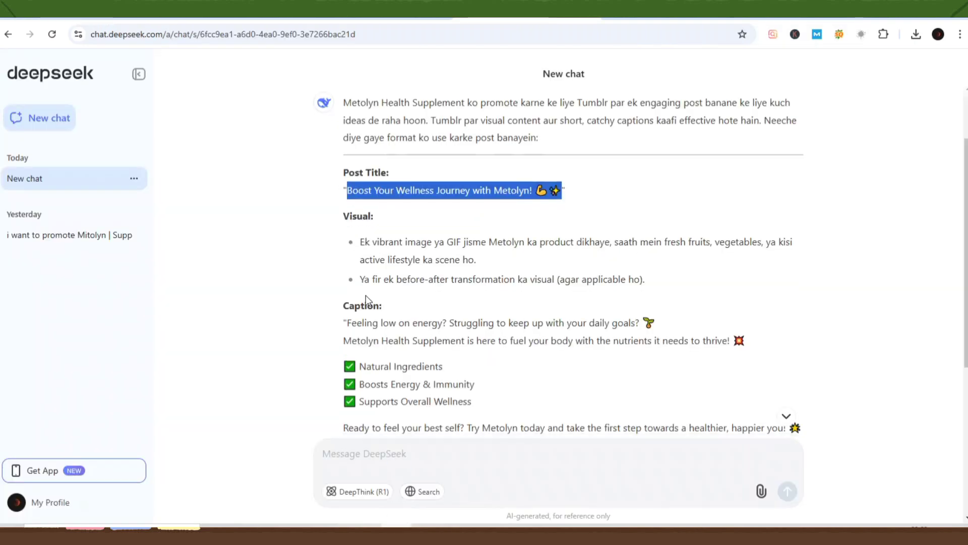
scroll(365, 295, down, 2)
click(348, 244)
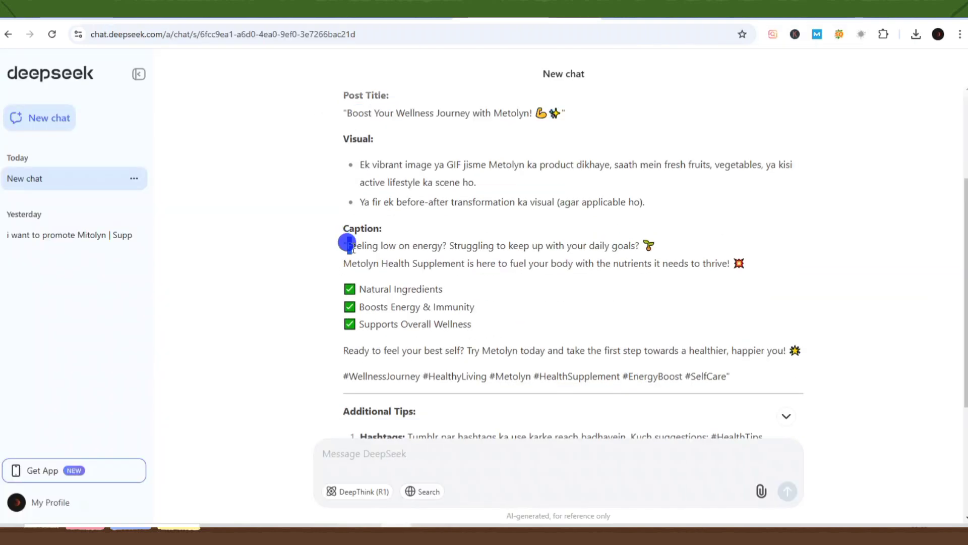
drag(348, 244, 746, 387)
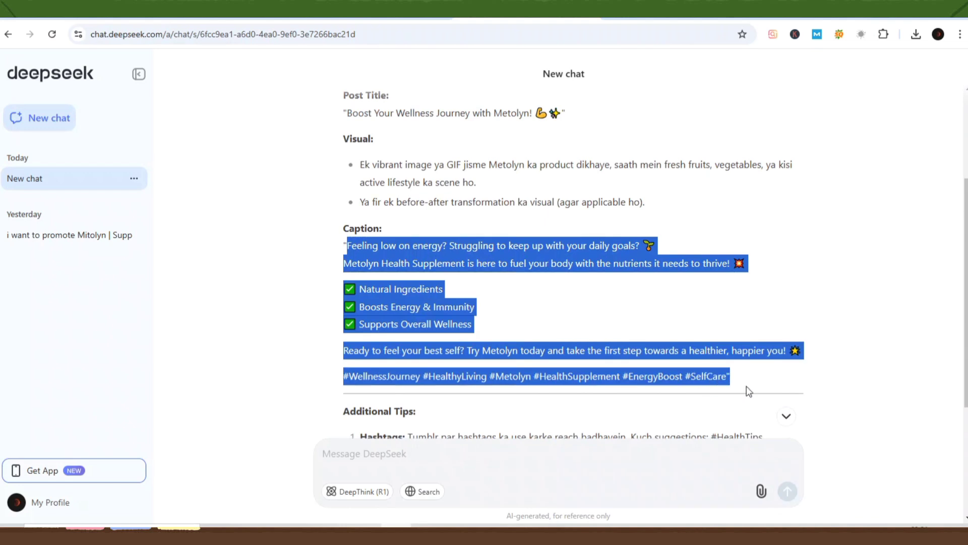
key(ctrl+c)
key(alt+Tab)
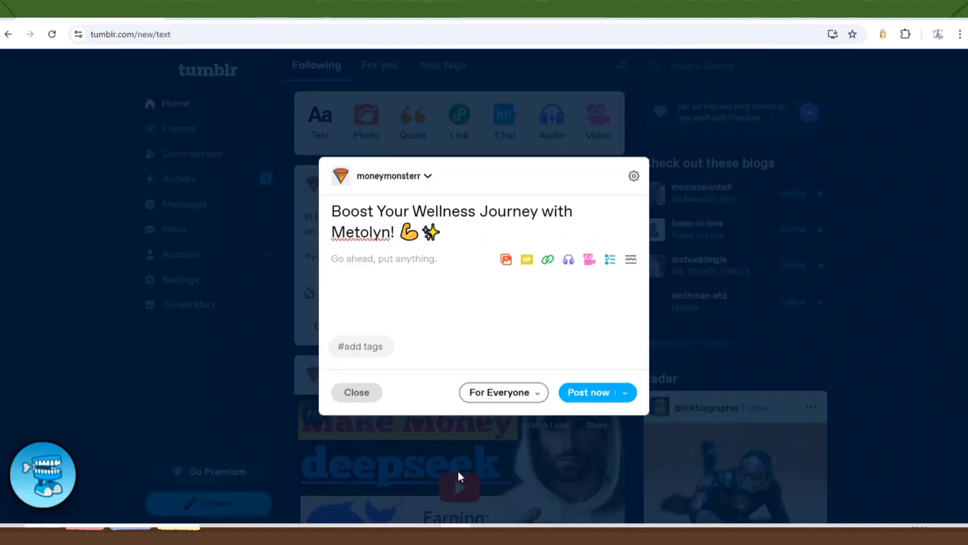
click(479, 330)
key(ctrl+v)
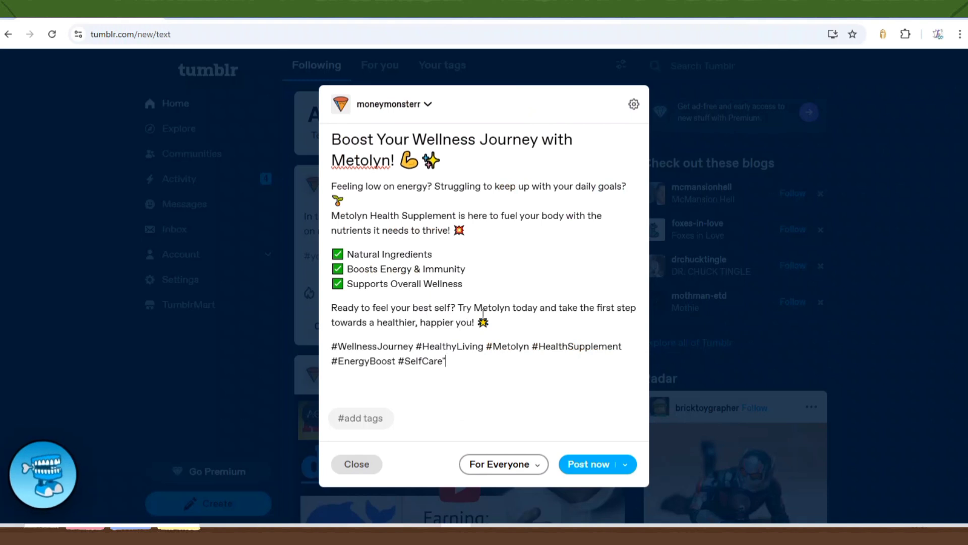
click(486, 323)
key(alt+Tab)
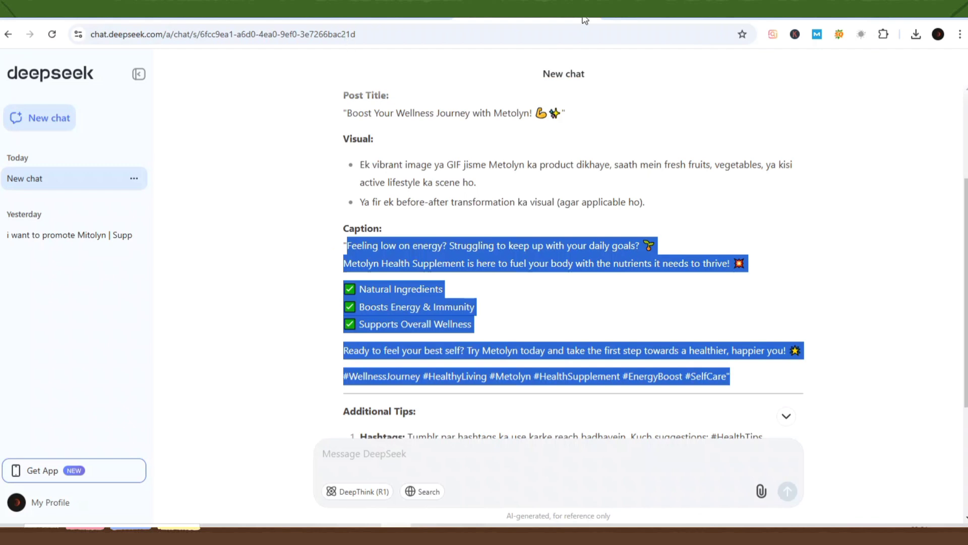
key(ctrl+Tab)
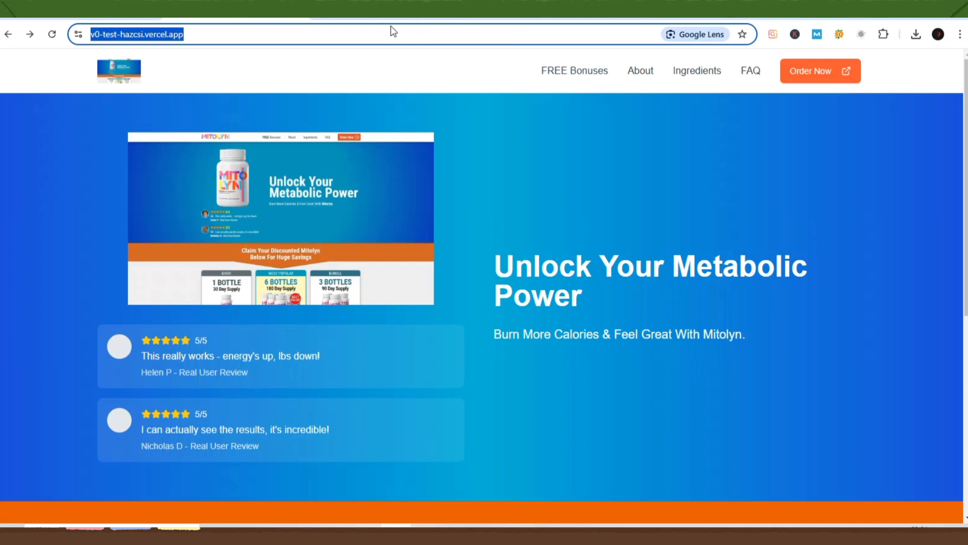
click(514, 440)
key(ctrl+Tab)
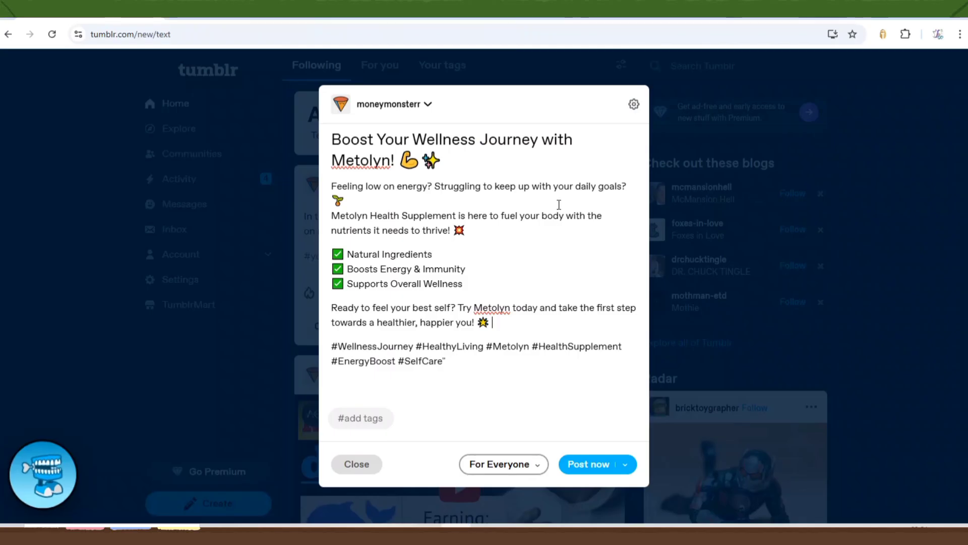
key(ctrl+v)
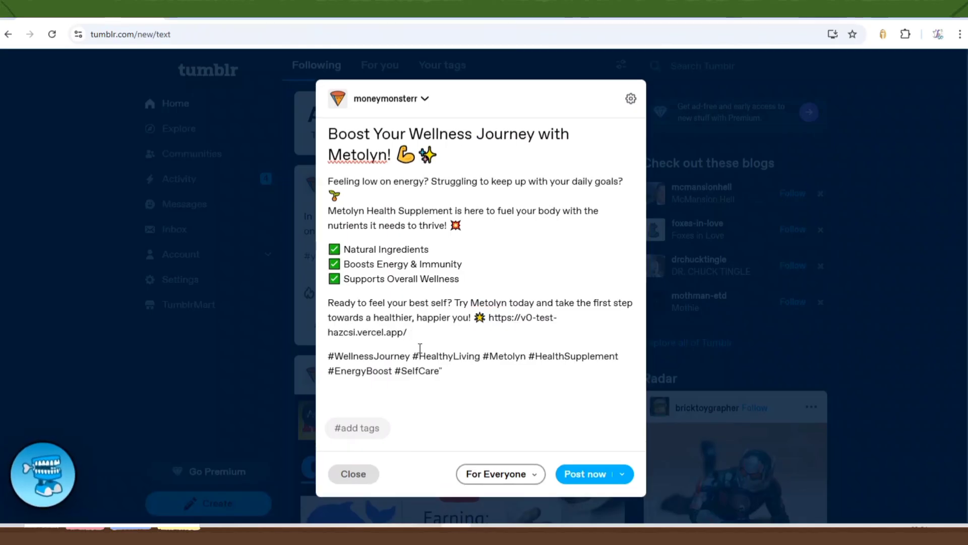
click(386, 430)
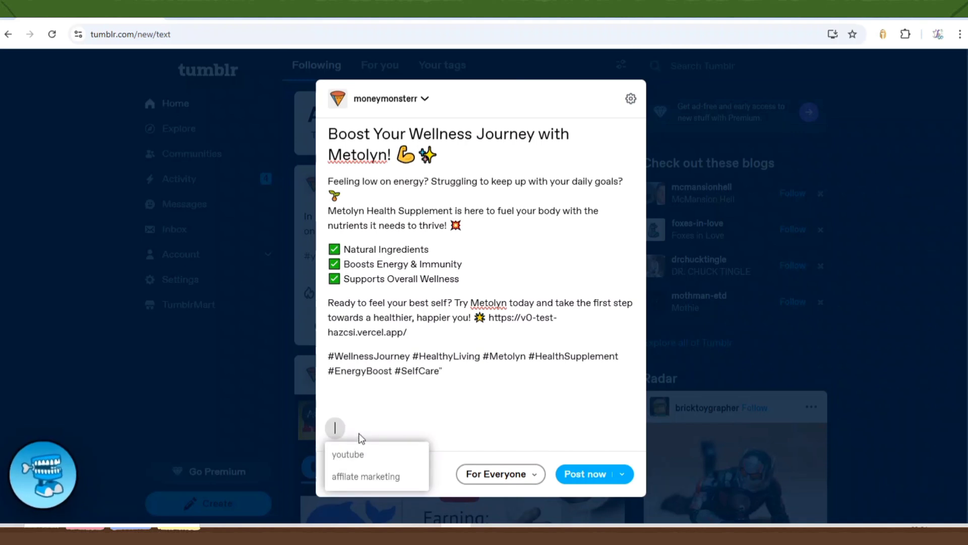
click(471, 445)
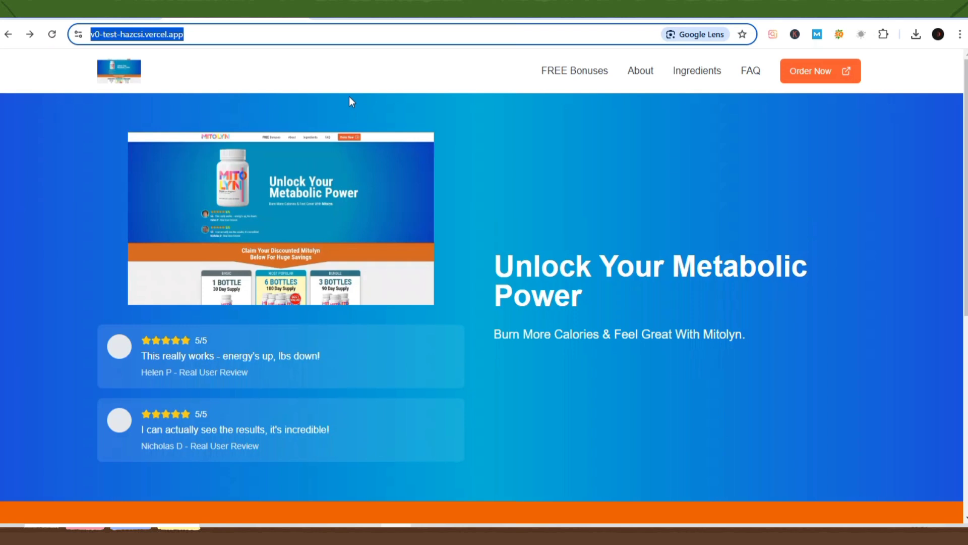
- Leave the netflix.com/in/ page and go back to the v0 Mitlyn website clone chat
click(52, 35)
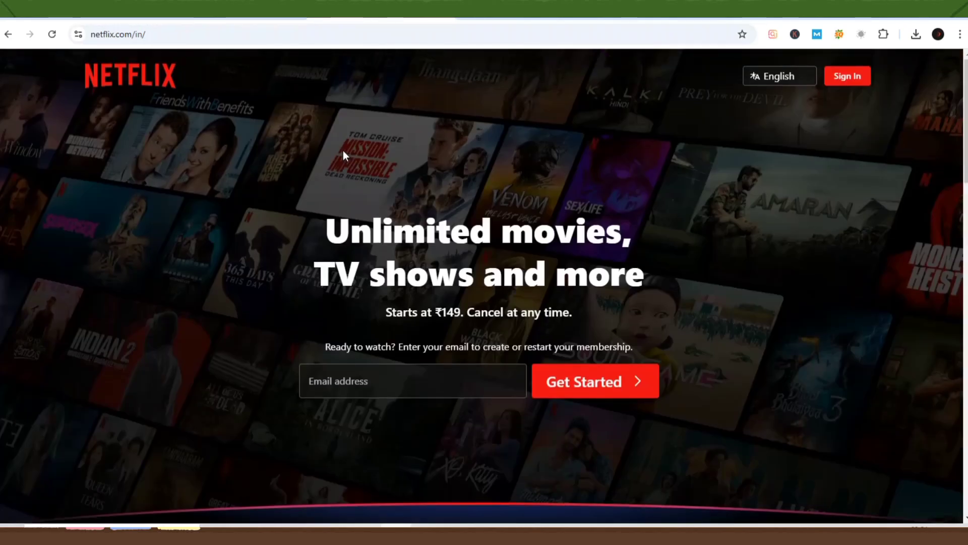
click(292, 39)
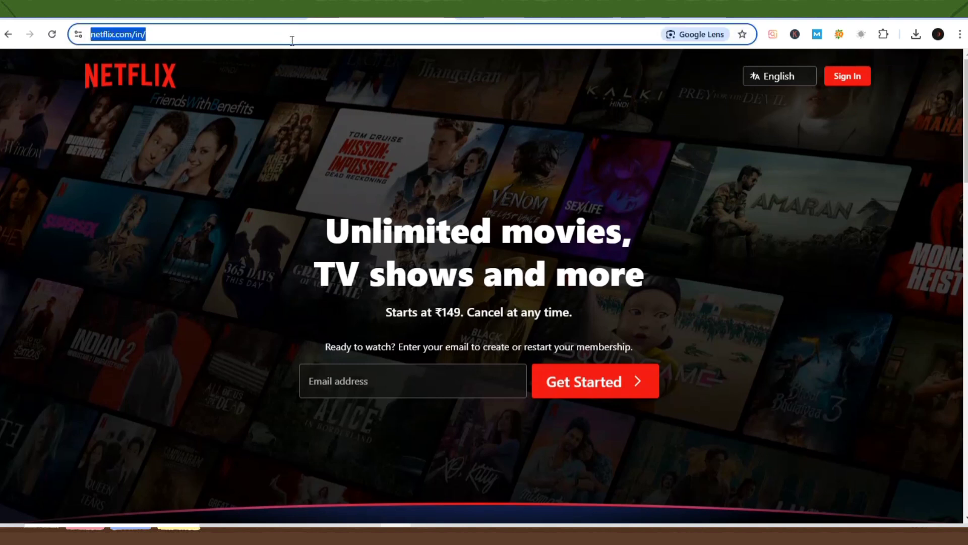
key(alt+Left)
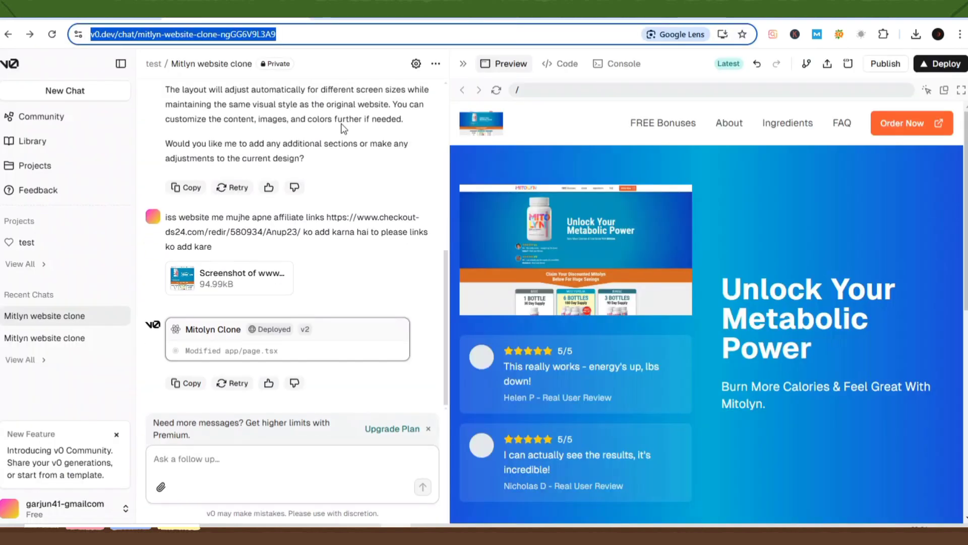
scroll(343, 129, up, 1)
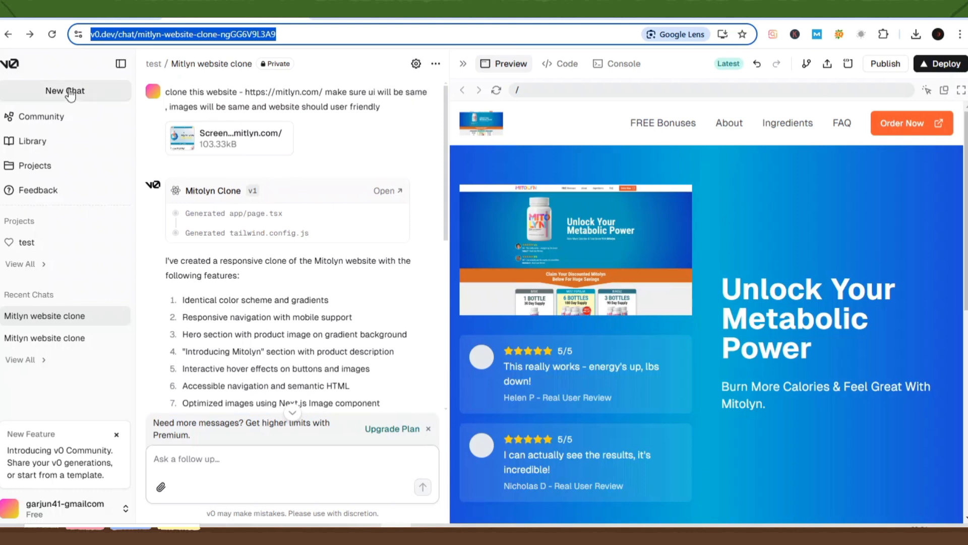
click(12, 65)
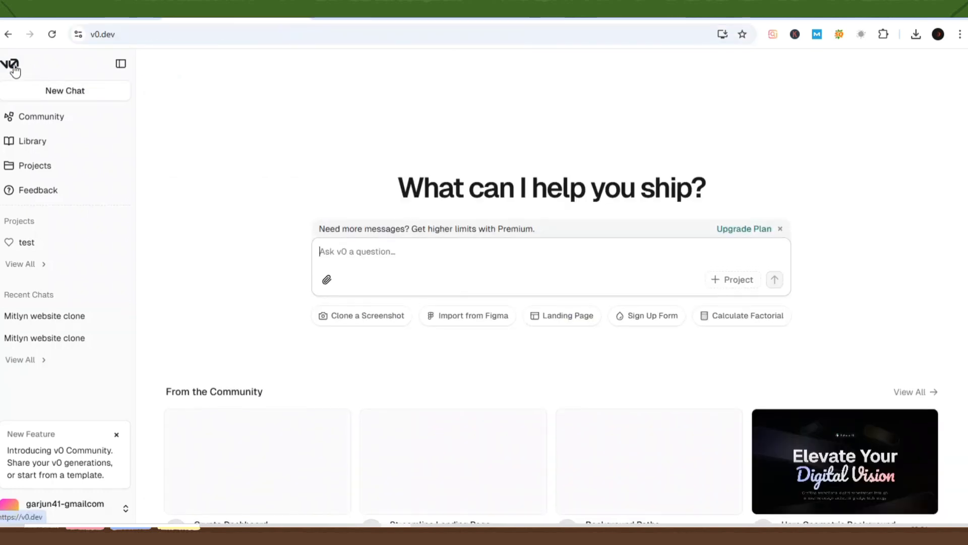
click(380, 252)
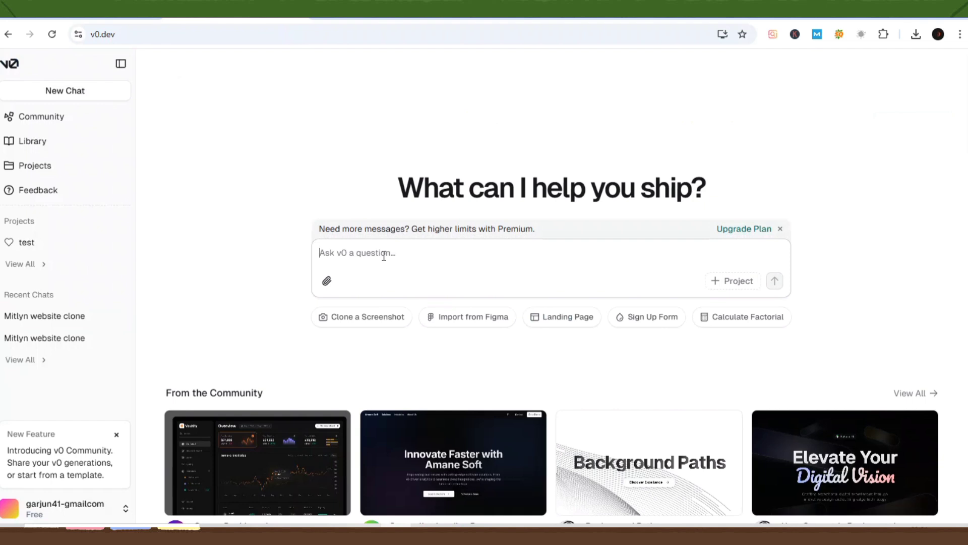
text(clone this website -)
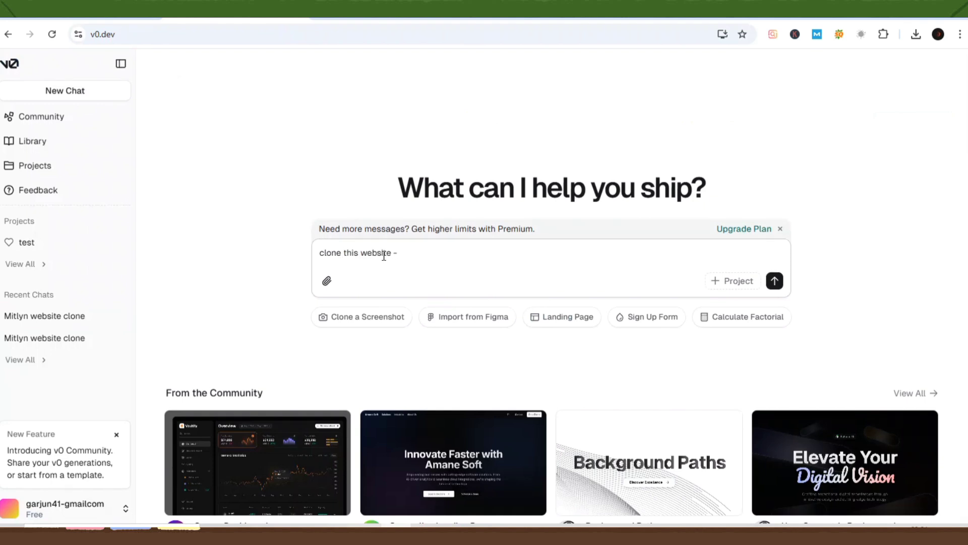
key(ctrl+v)
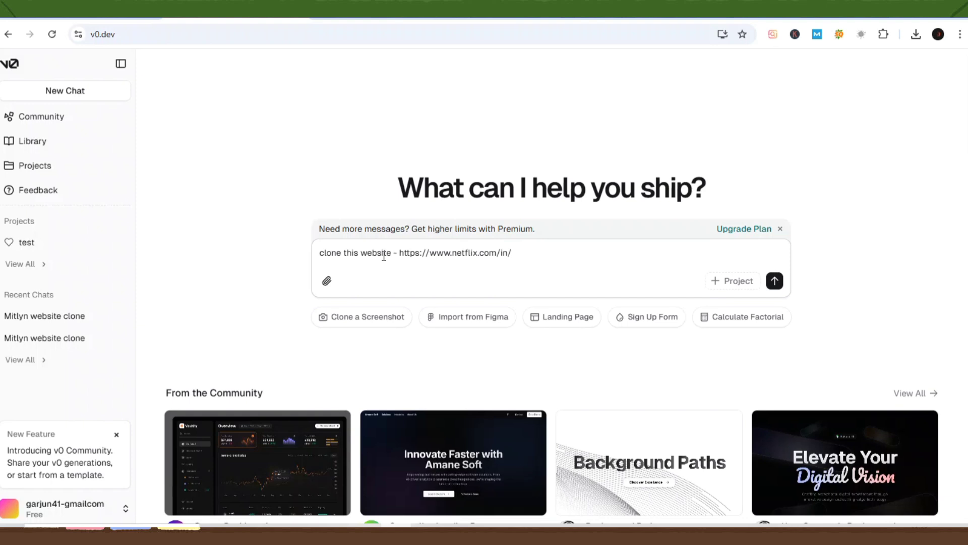
text(make sure ui website jaisa hi rahe , s)
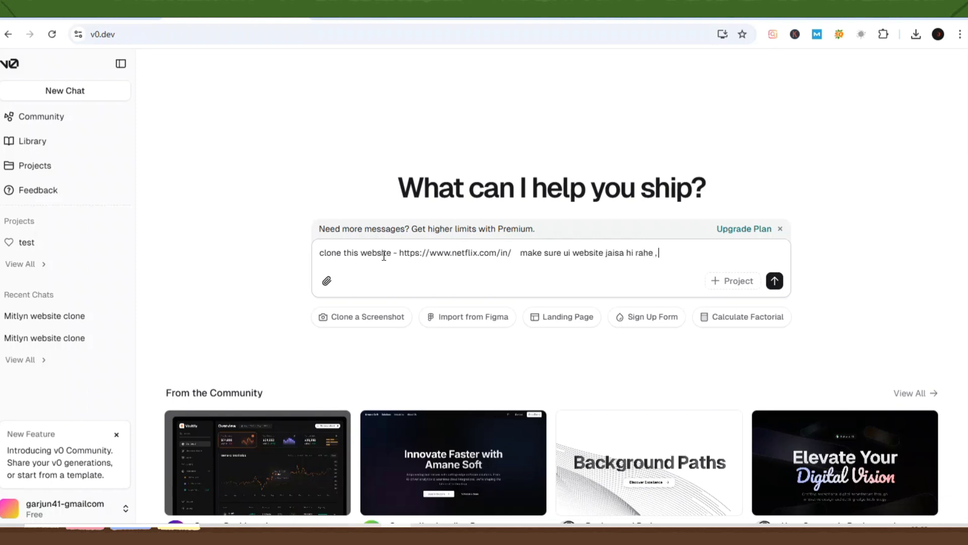
text(ame images ko add kare aur website user friendly hoa)
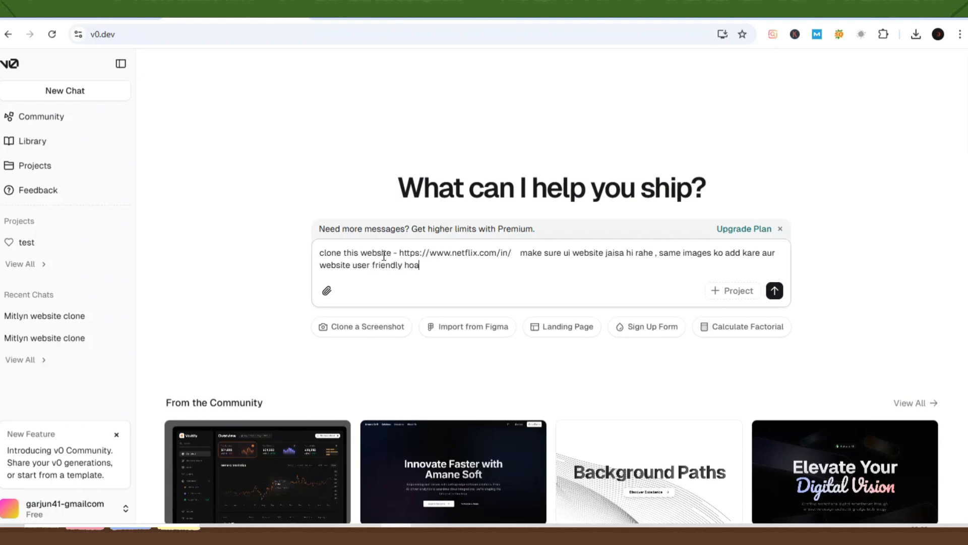
click(774, 291)
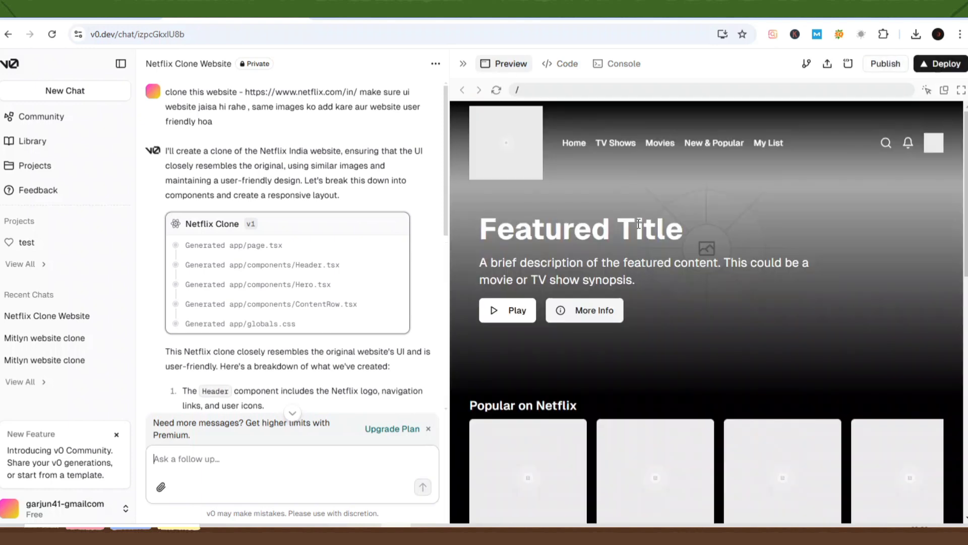
- Scroll through the Netflix Clone v1 preview's Featured Title hero and content rows
scroll(625, 176, down, 5)
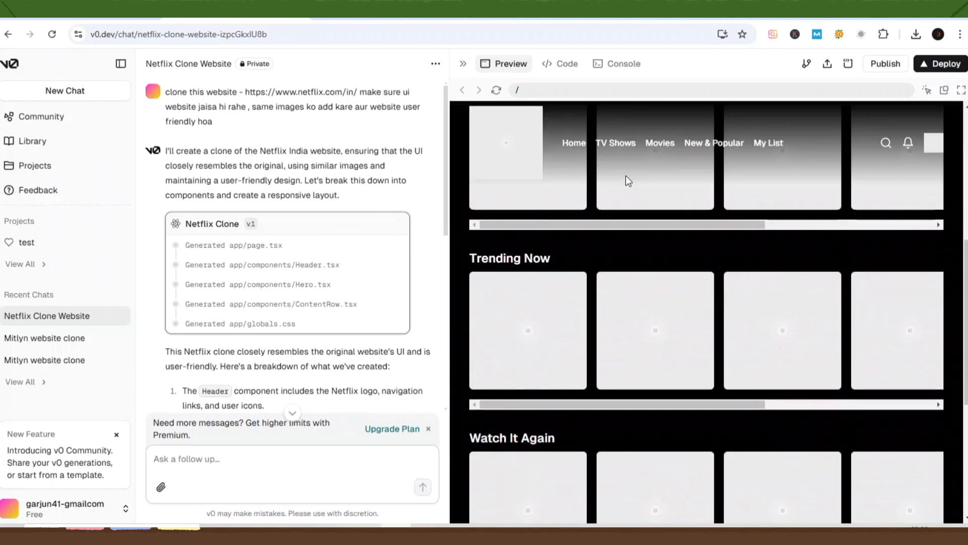
scroll(628, 181, down, 5)
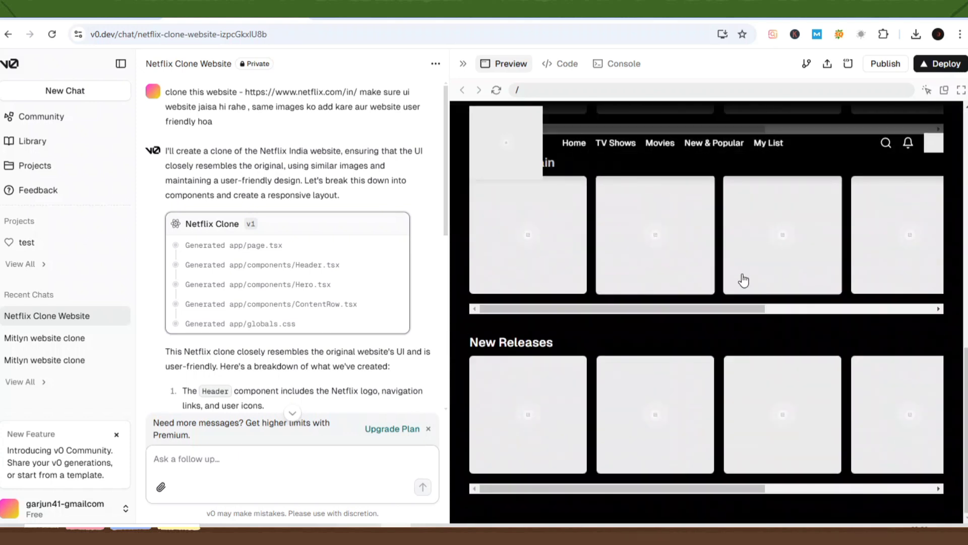
scroll(734, 257, up, 5)
scroll(734, 257, up, 5)
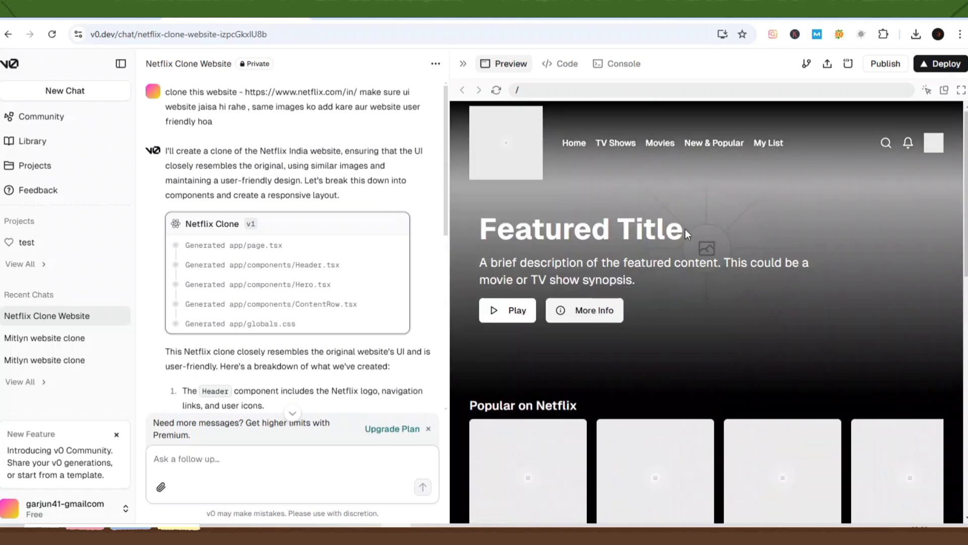
scroll(685, 230, down, 5)
scroll(685, 231, down, 5)
click(212, 453)
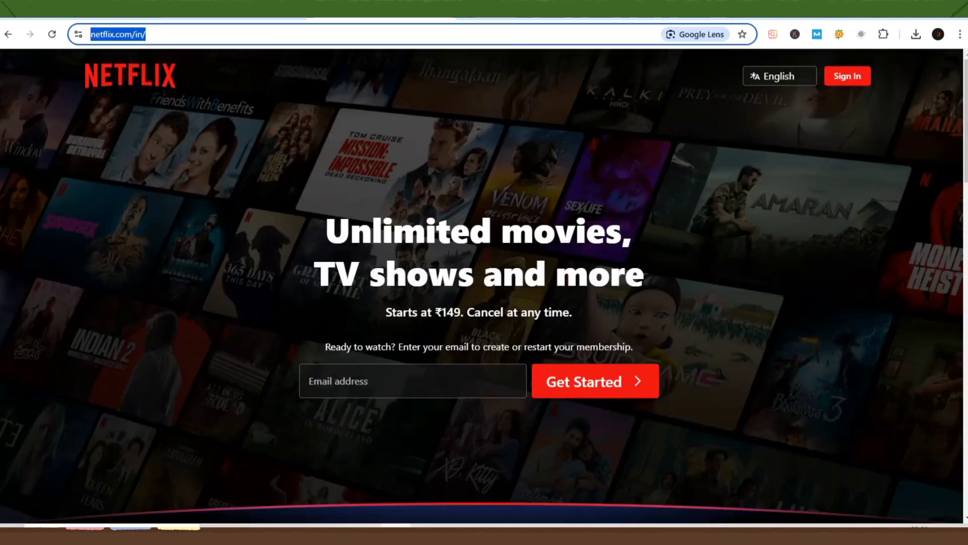
- Compare the generated clone against the original netflix.com page by switching between their tabs
click(386, 9)
click(232, 9)
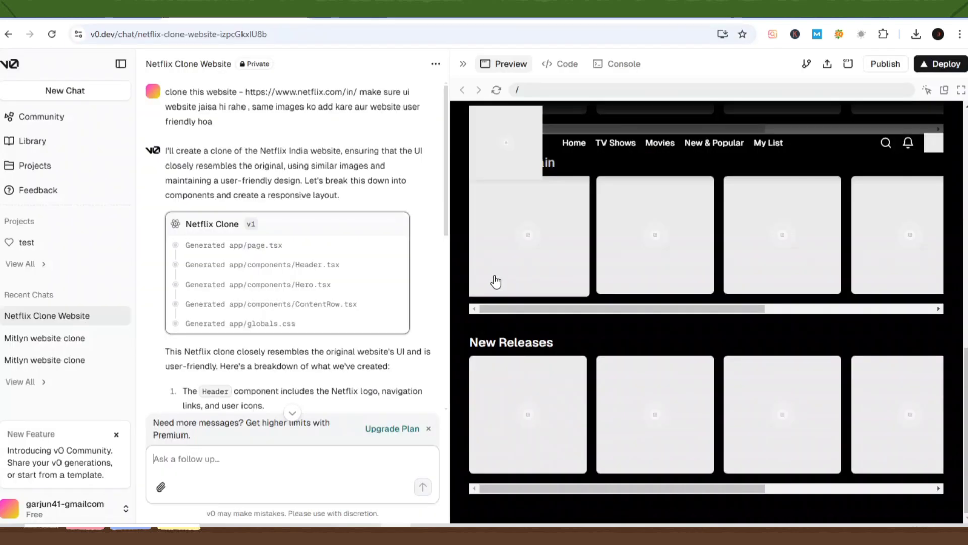
click(222, 456)
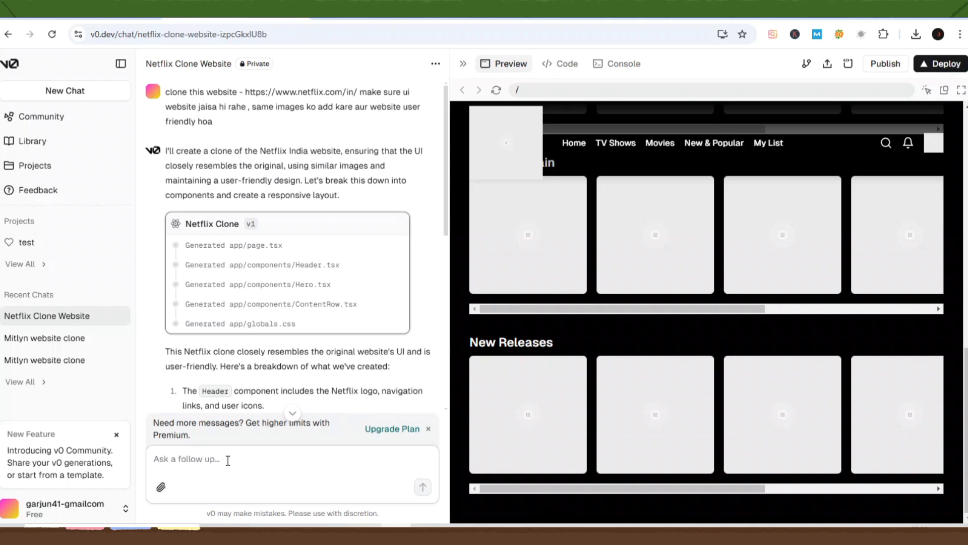
click(348, 16)
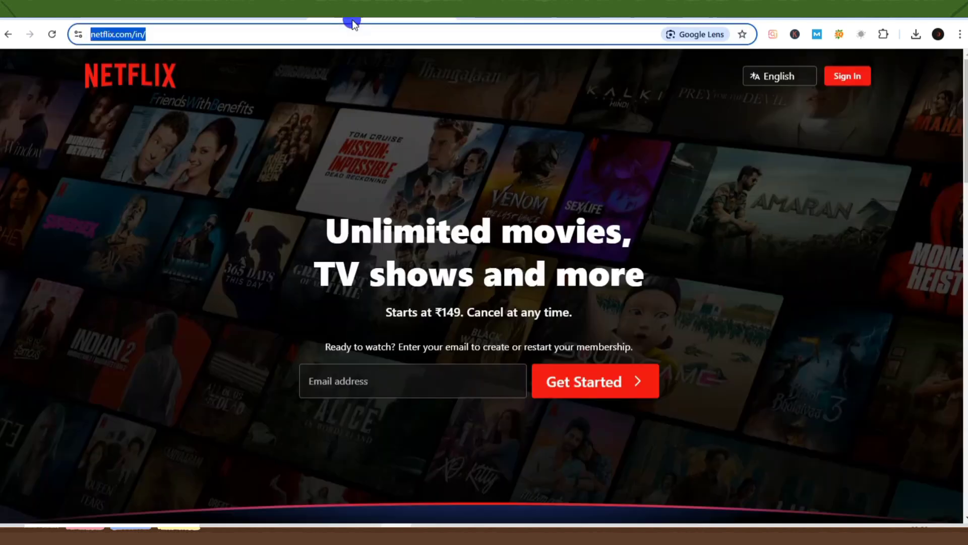
click(192, 10)
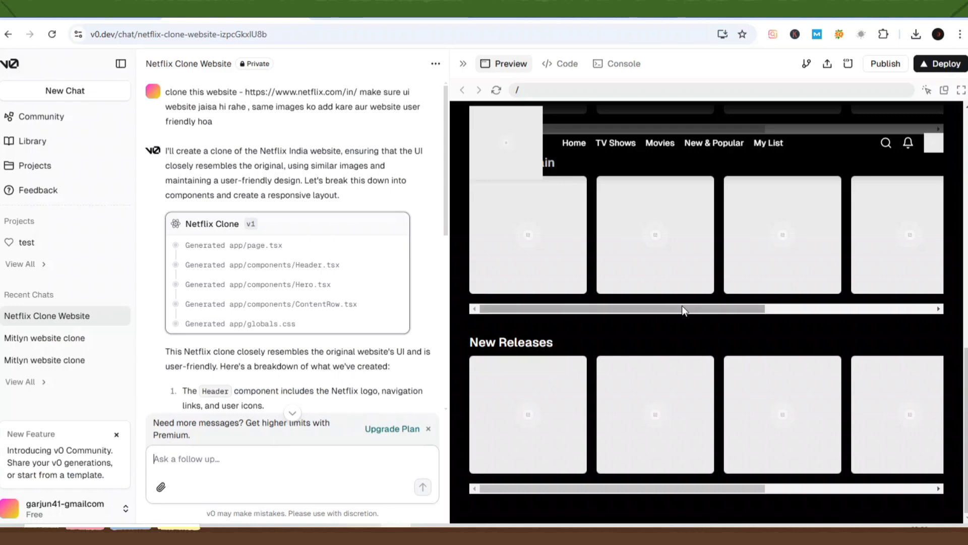
scroll(682, 308, up, 5)
scroll(681, 308, up, 3)
key(ctrl+Tab)
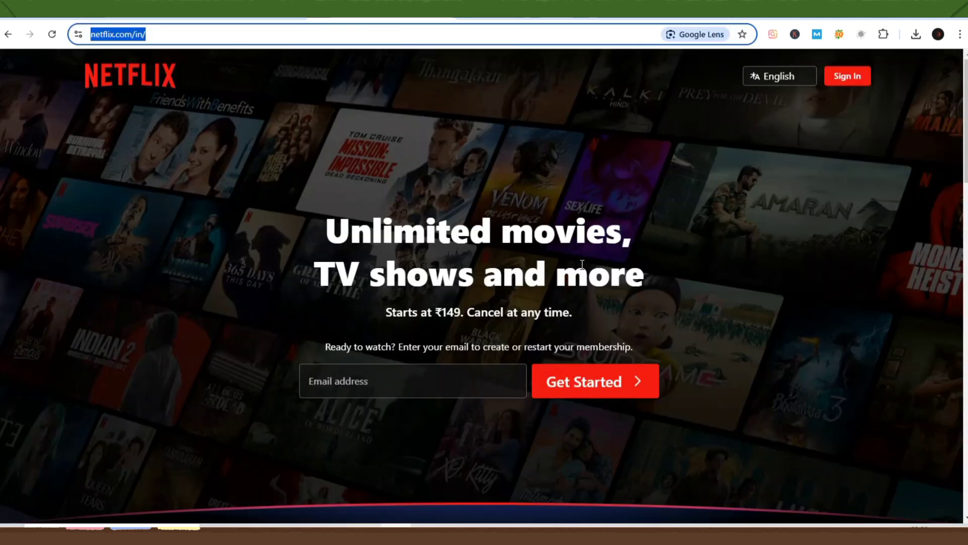
click(191, 10)
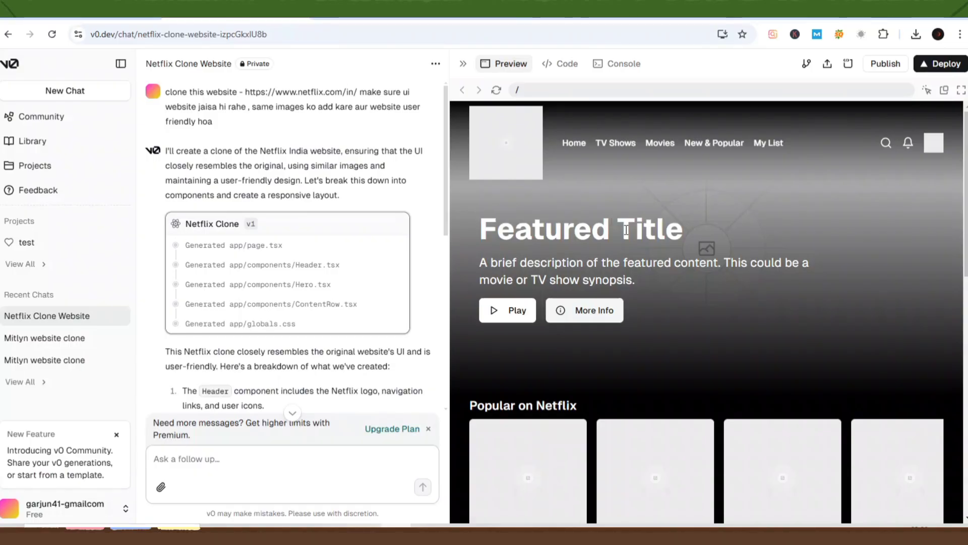
scroll(291, 389, down, 3)
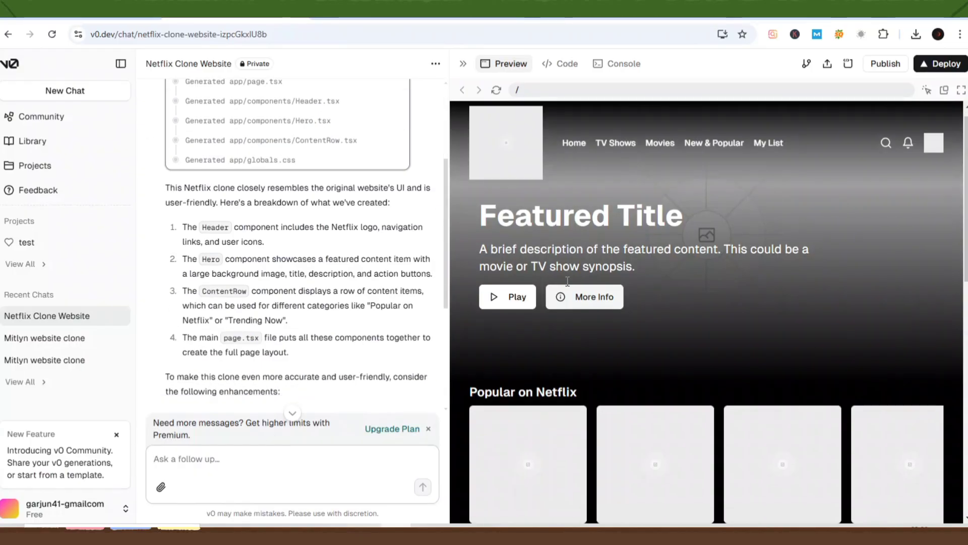
scroll(566, 281, down, 5)
scroll(566, 282, down, 2)
scroll(568, 281, up, 5)
scroll(567, 281, up, 4)
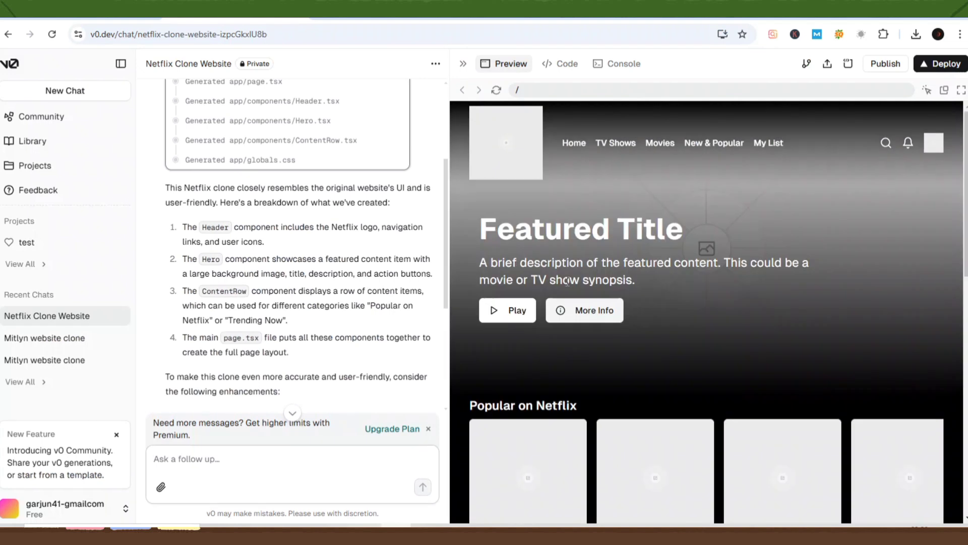